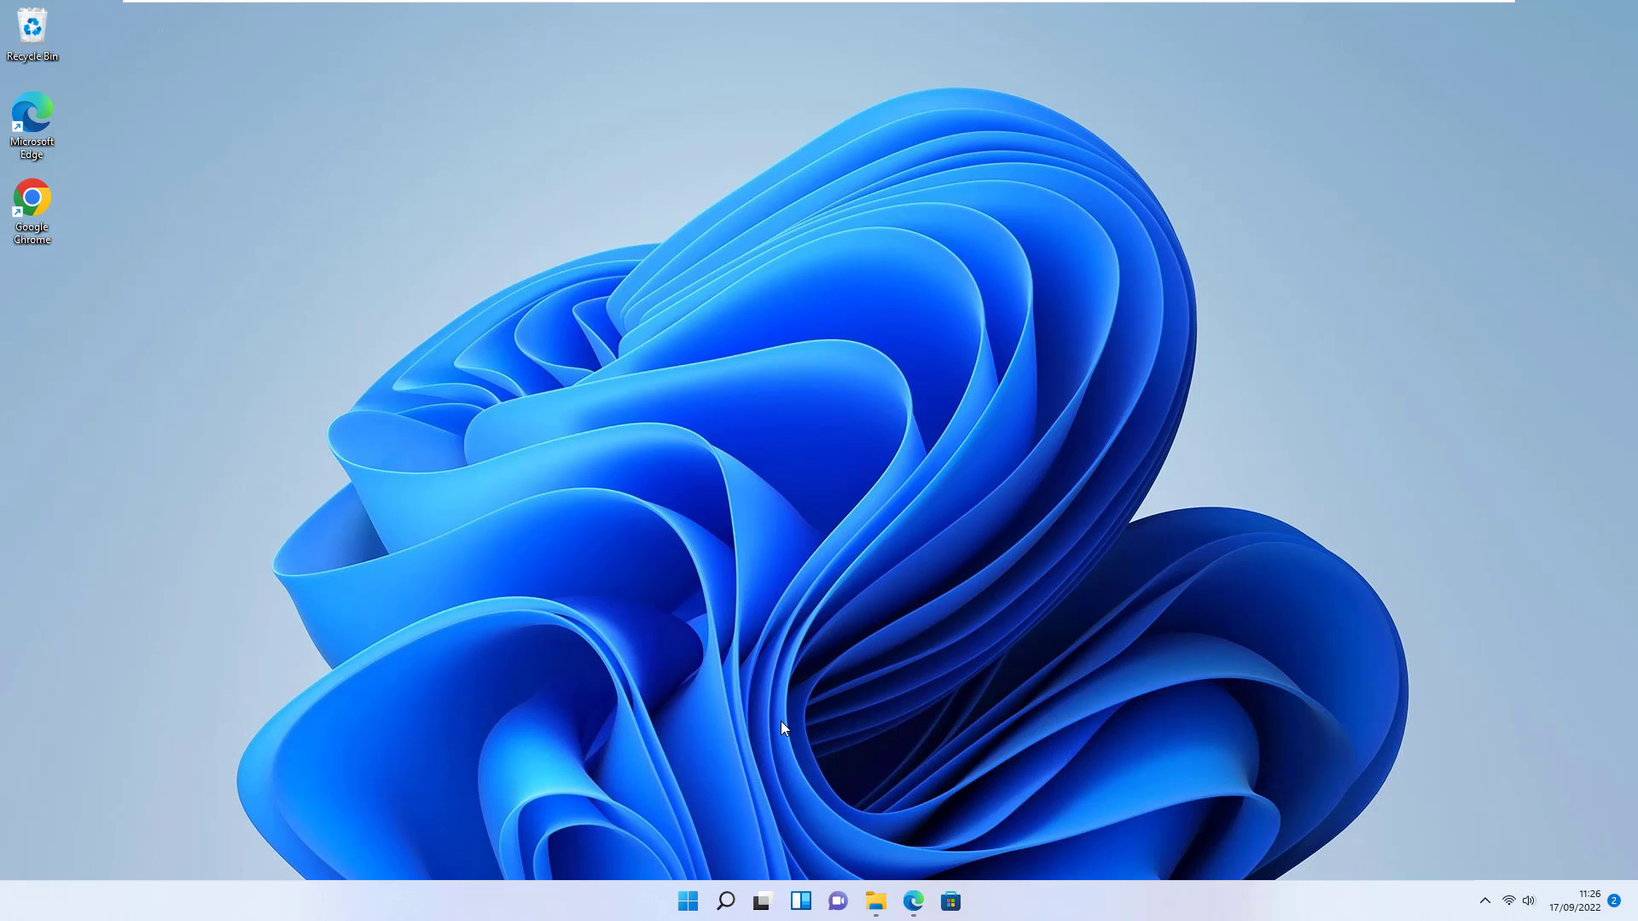
- Open the Start menu with the taskbar's Start button
left_click(688, 901)
- Restart the PC from the Start menu's power options to reach recovery
left_click(1031, 842)
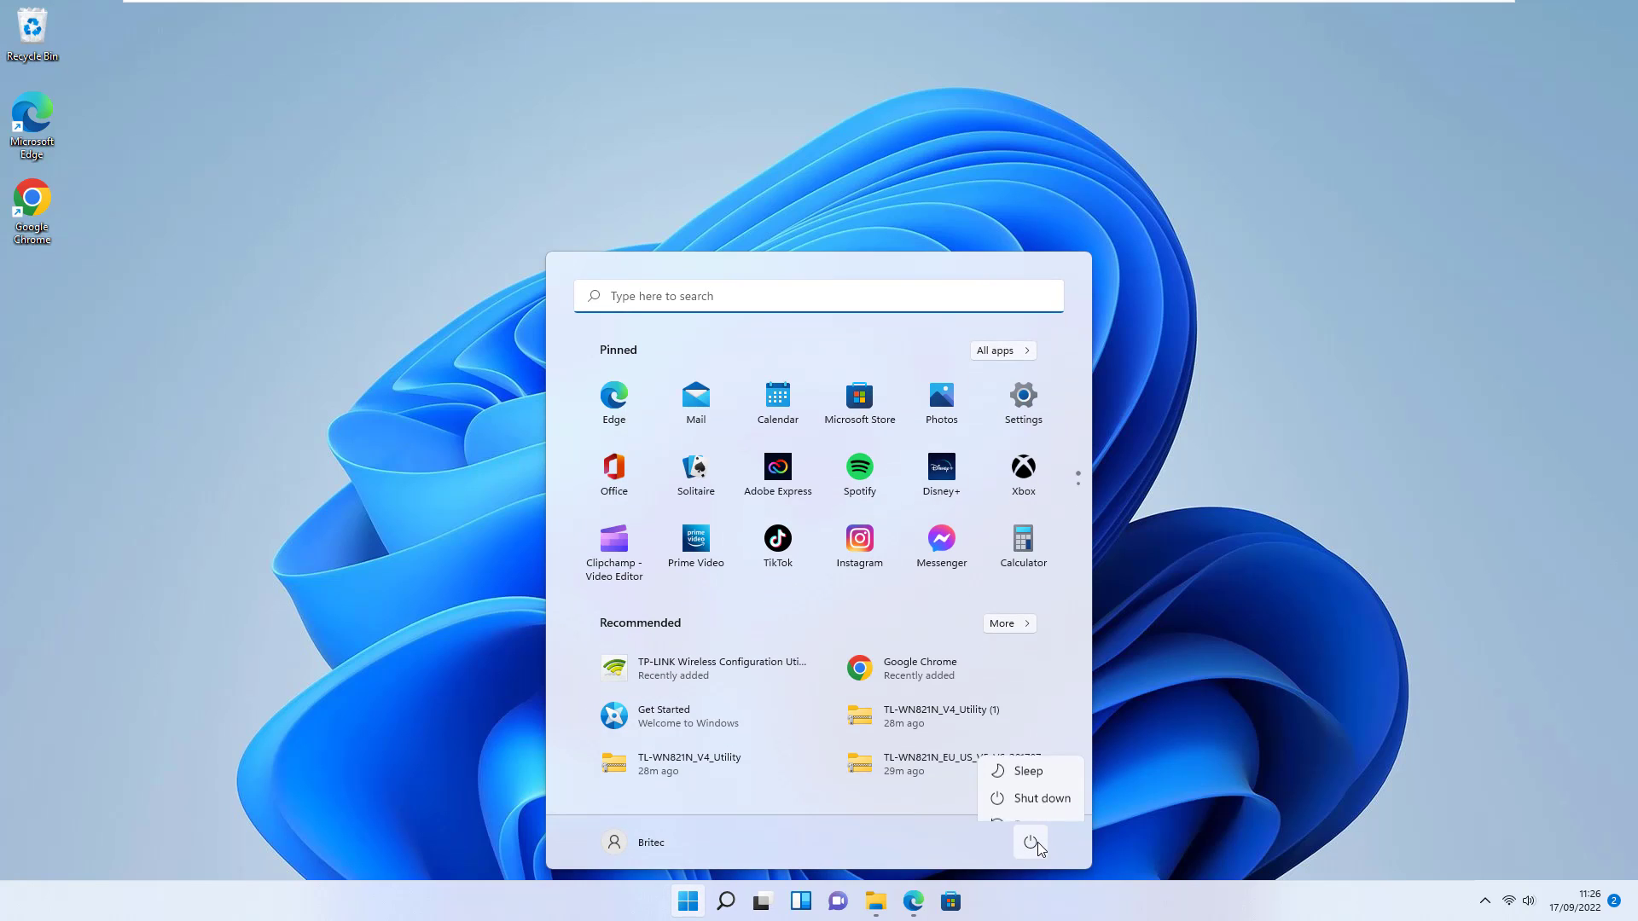
left_click(1034, 806)
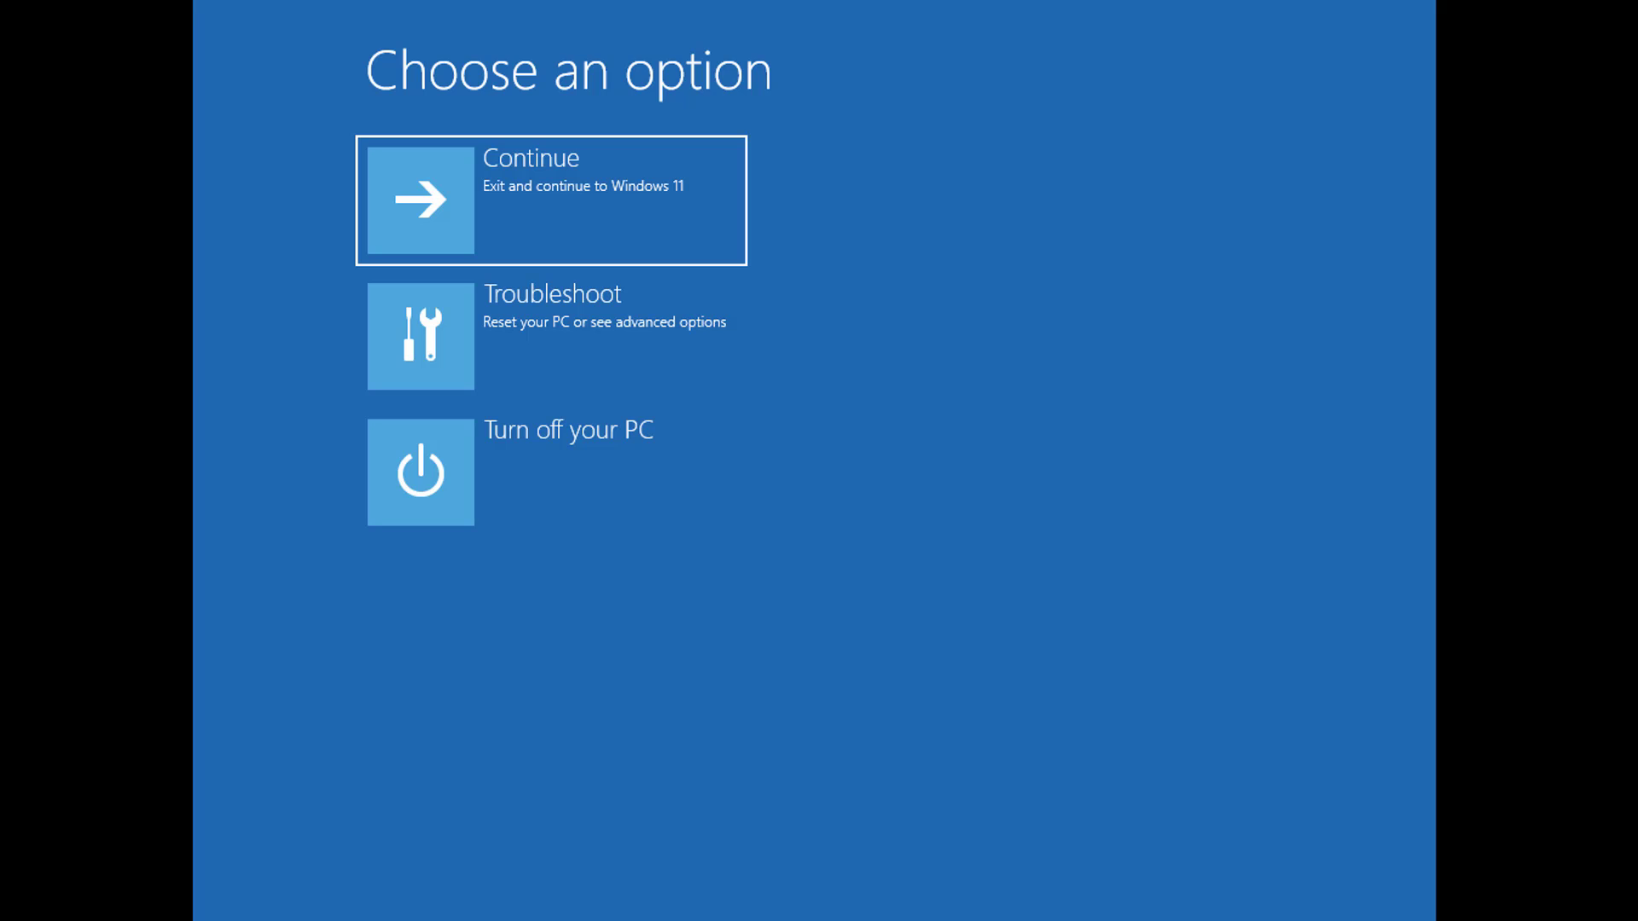
- Go to Troubleshoot > Advanced options > Start-up Settings and restart to choose Safe Mode
key("Down")
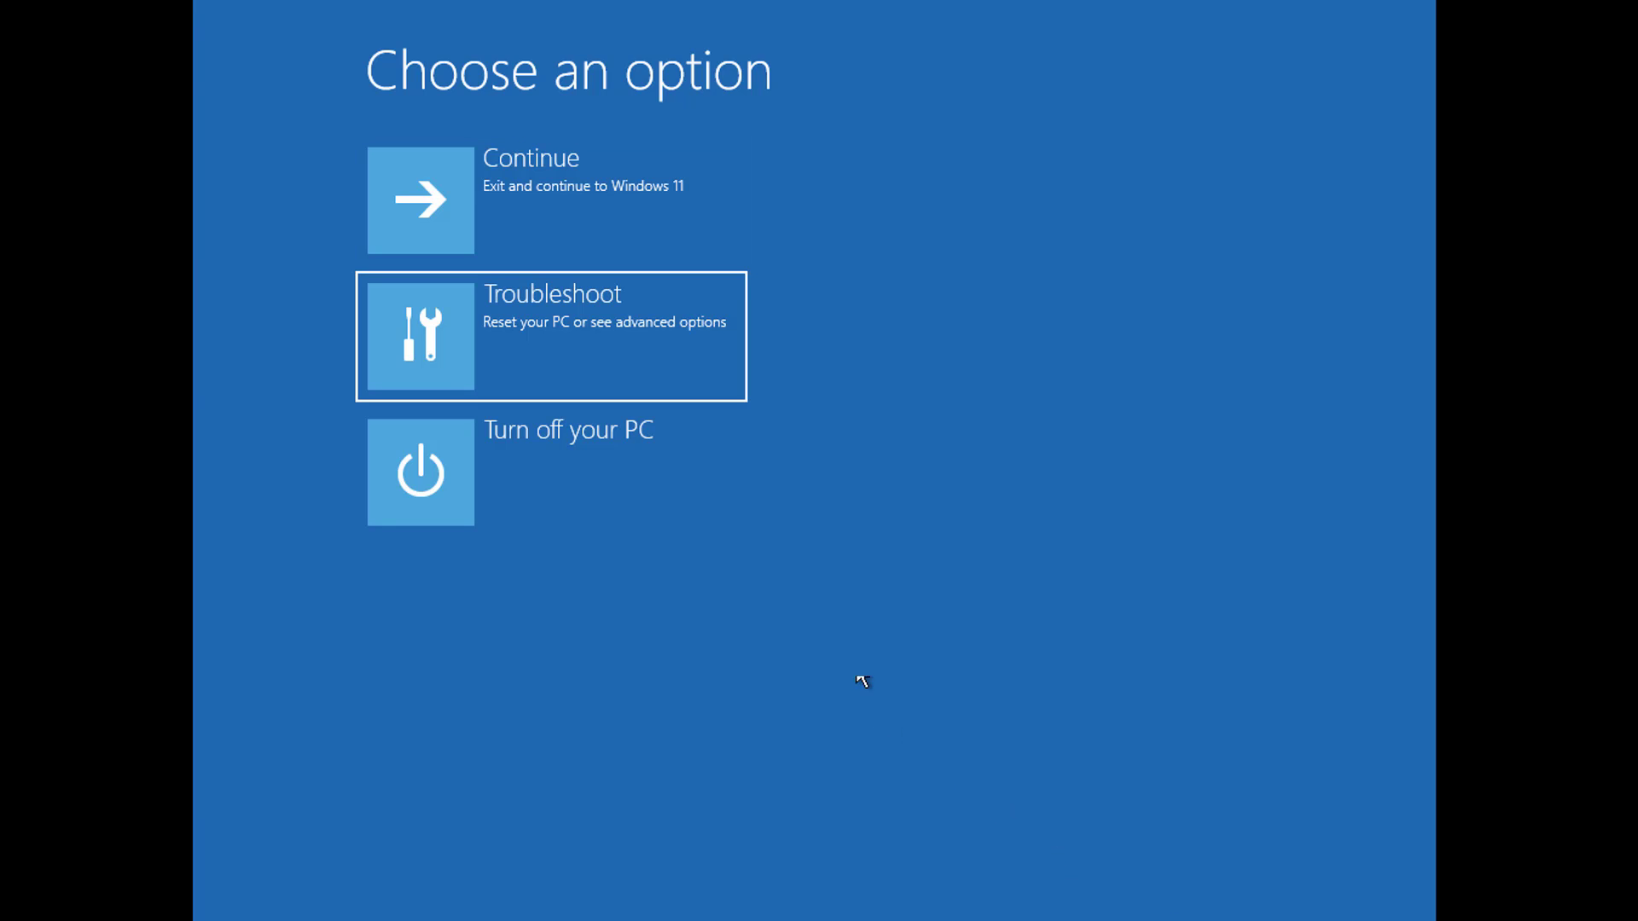
left_click(594, 350)
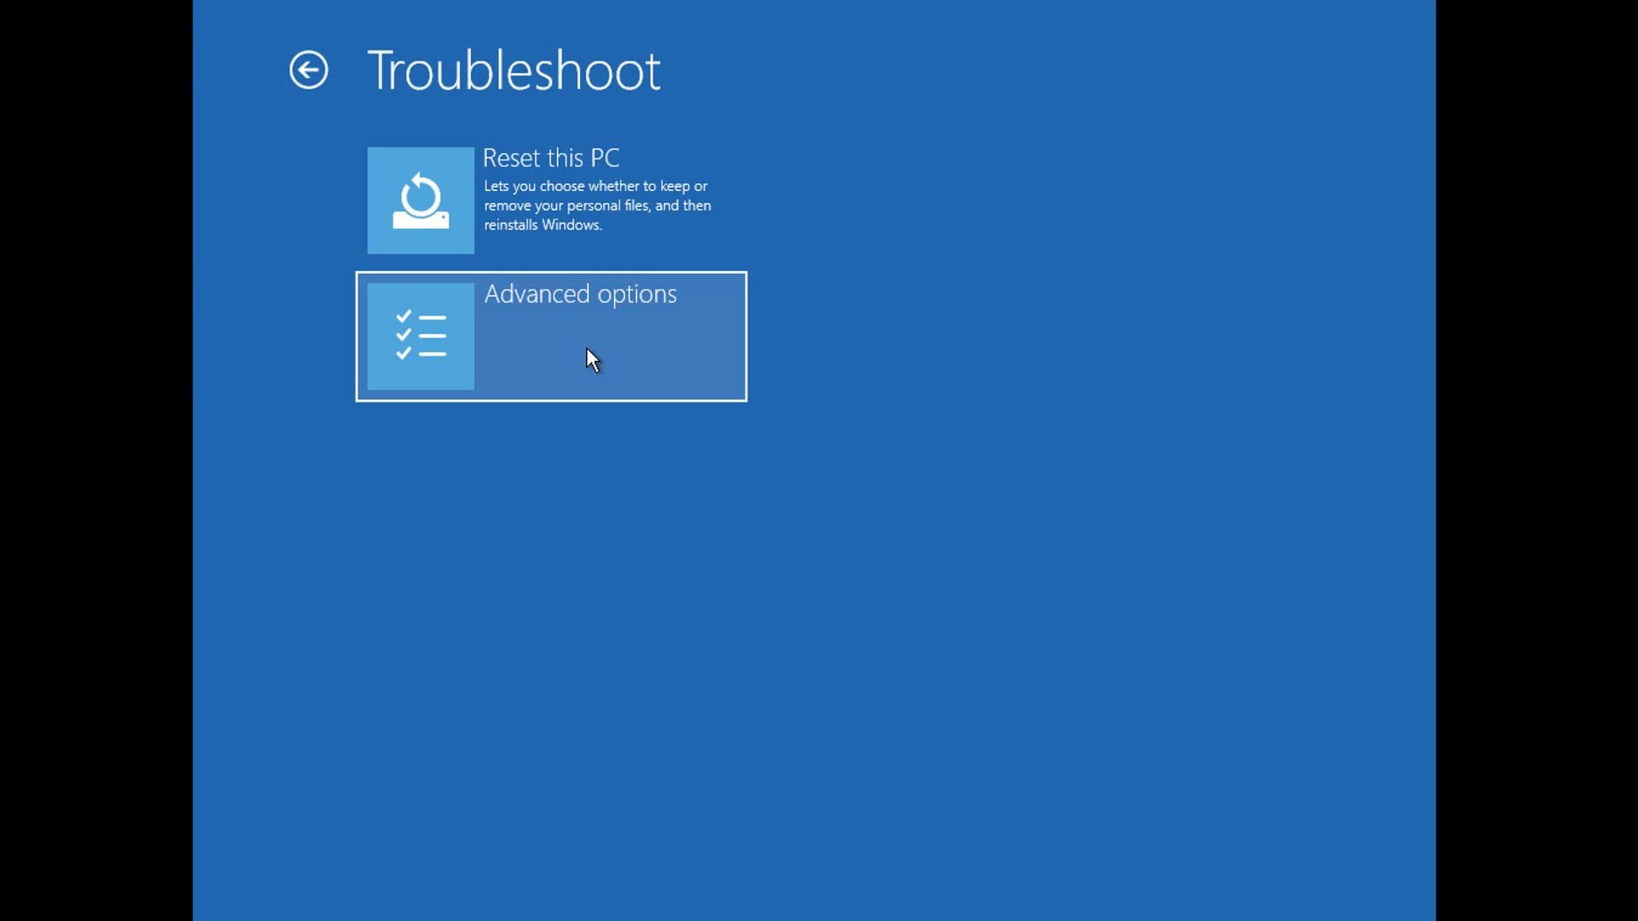
left_click(587, 350)
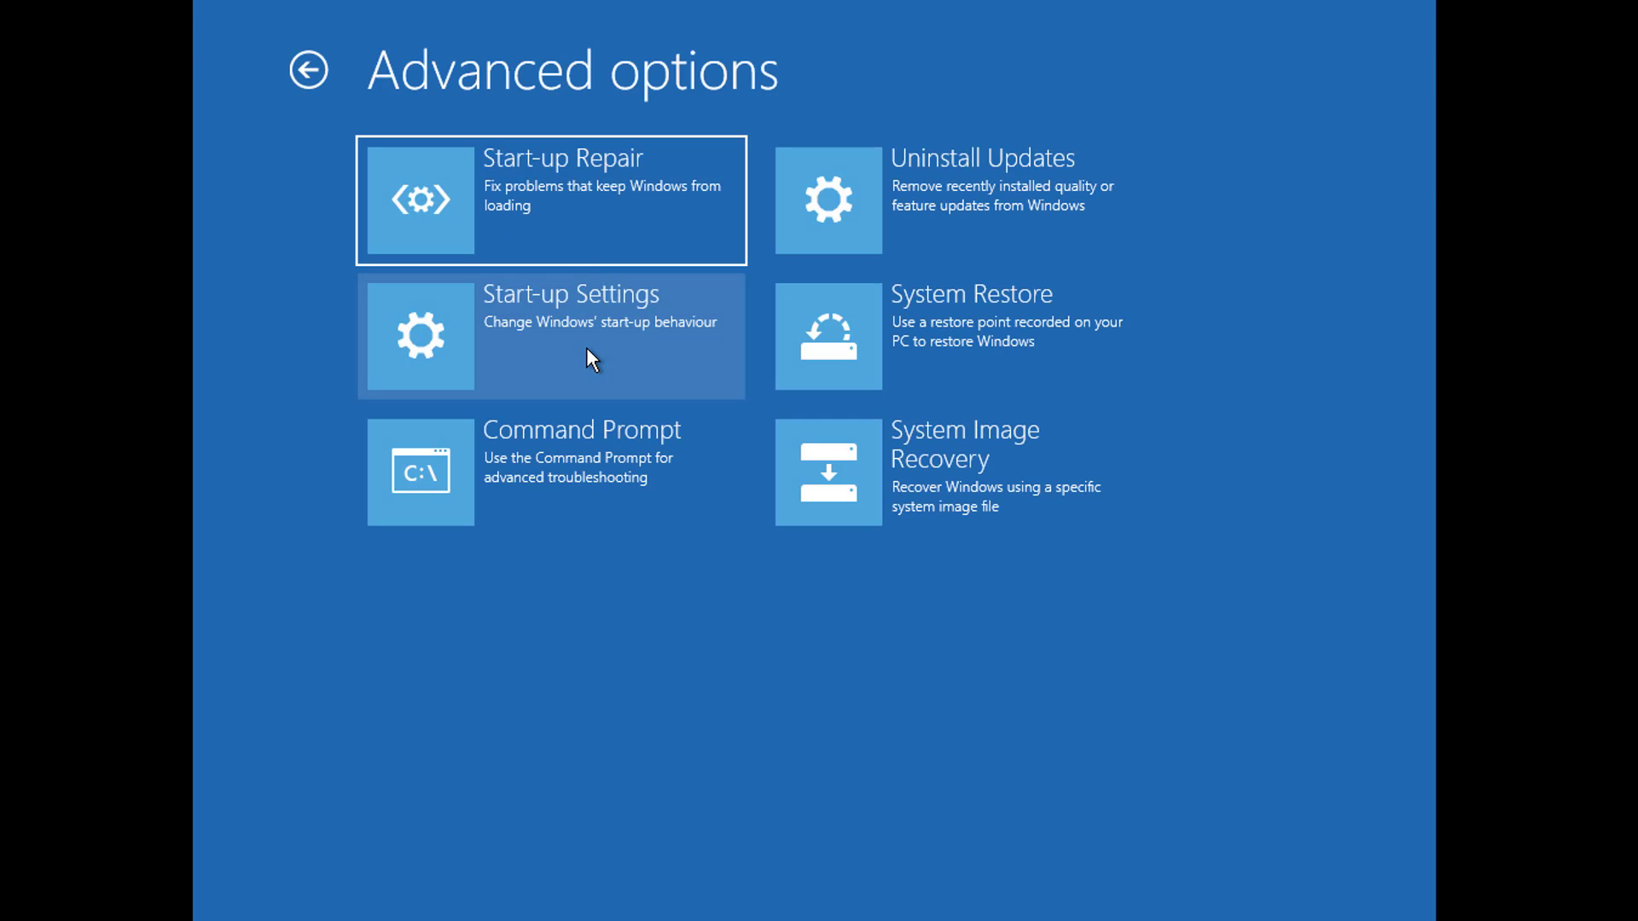
left_click(584, 347)
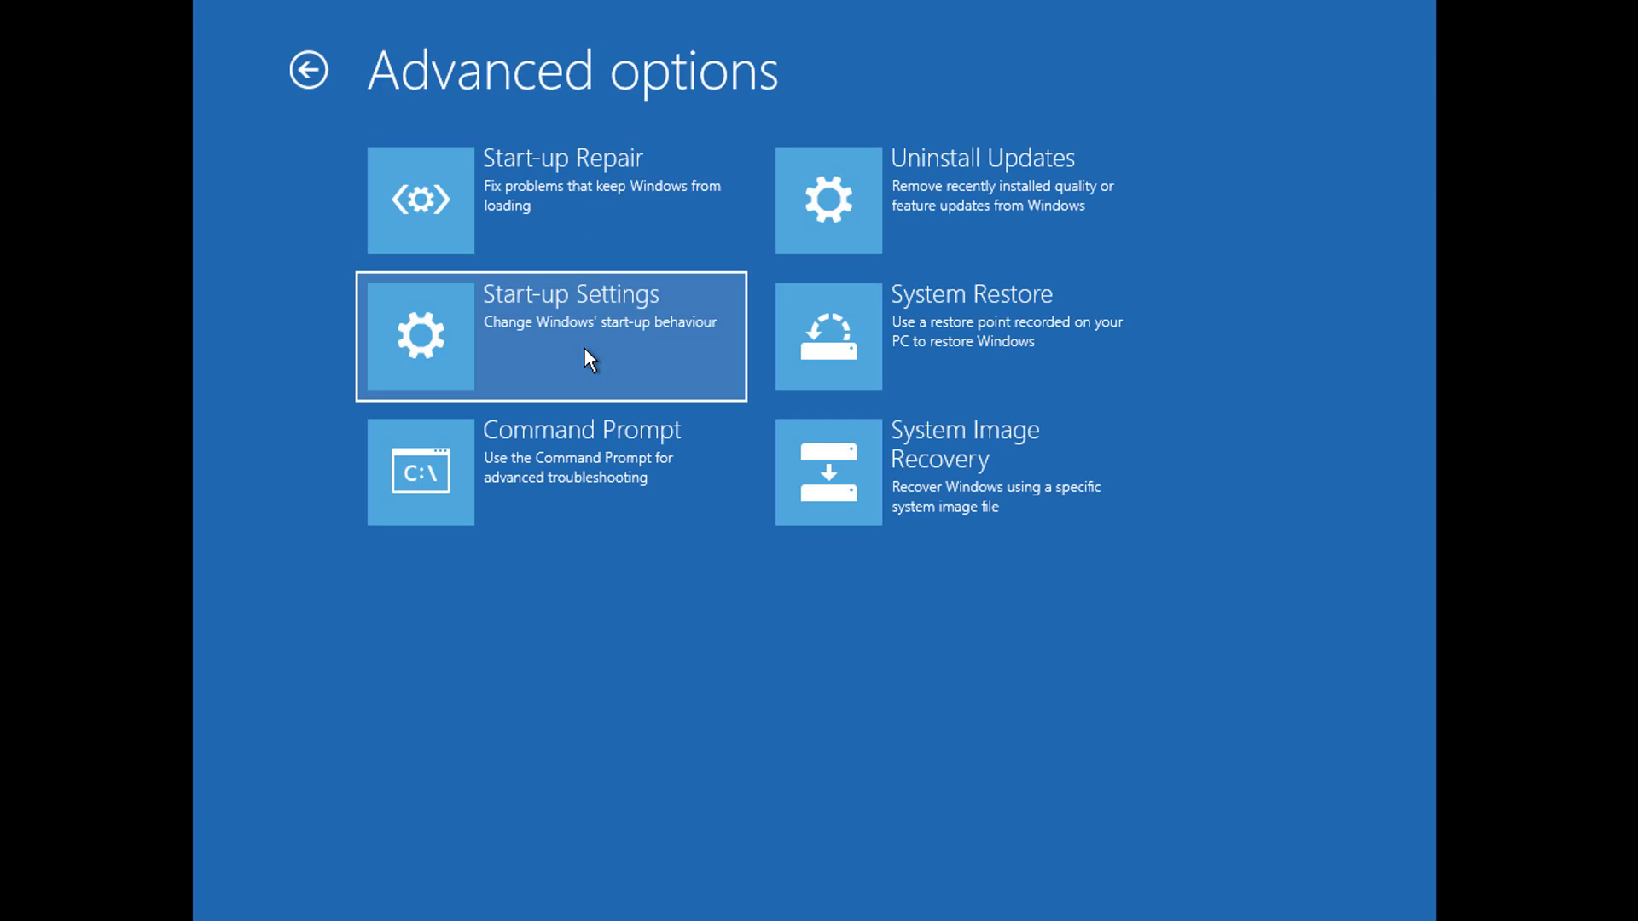
left_click(601, 365)
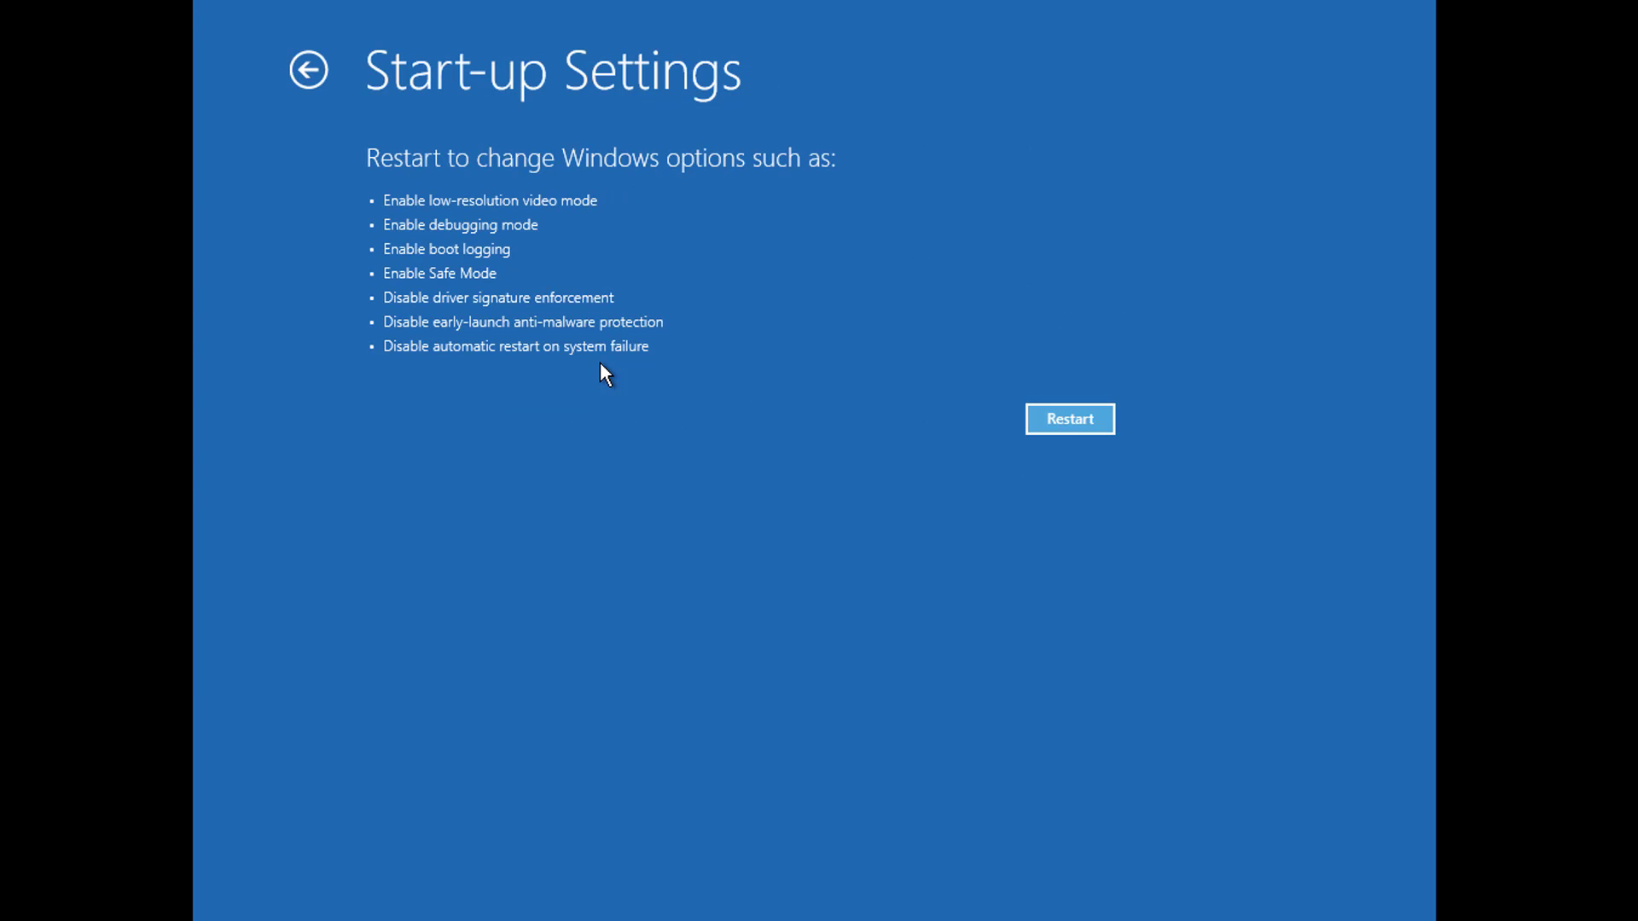
left_click(1070, 422)
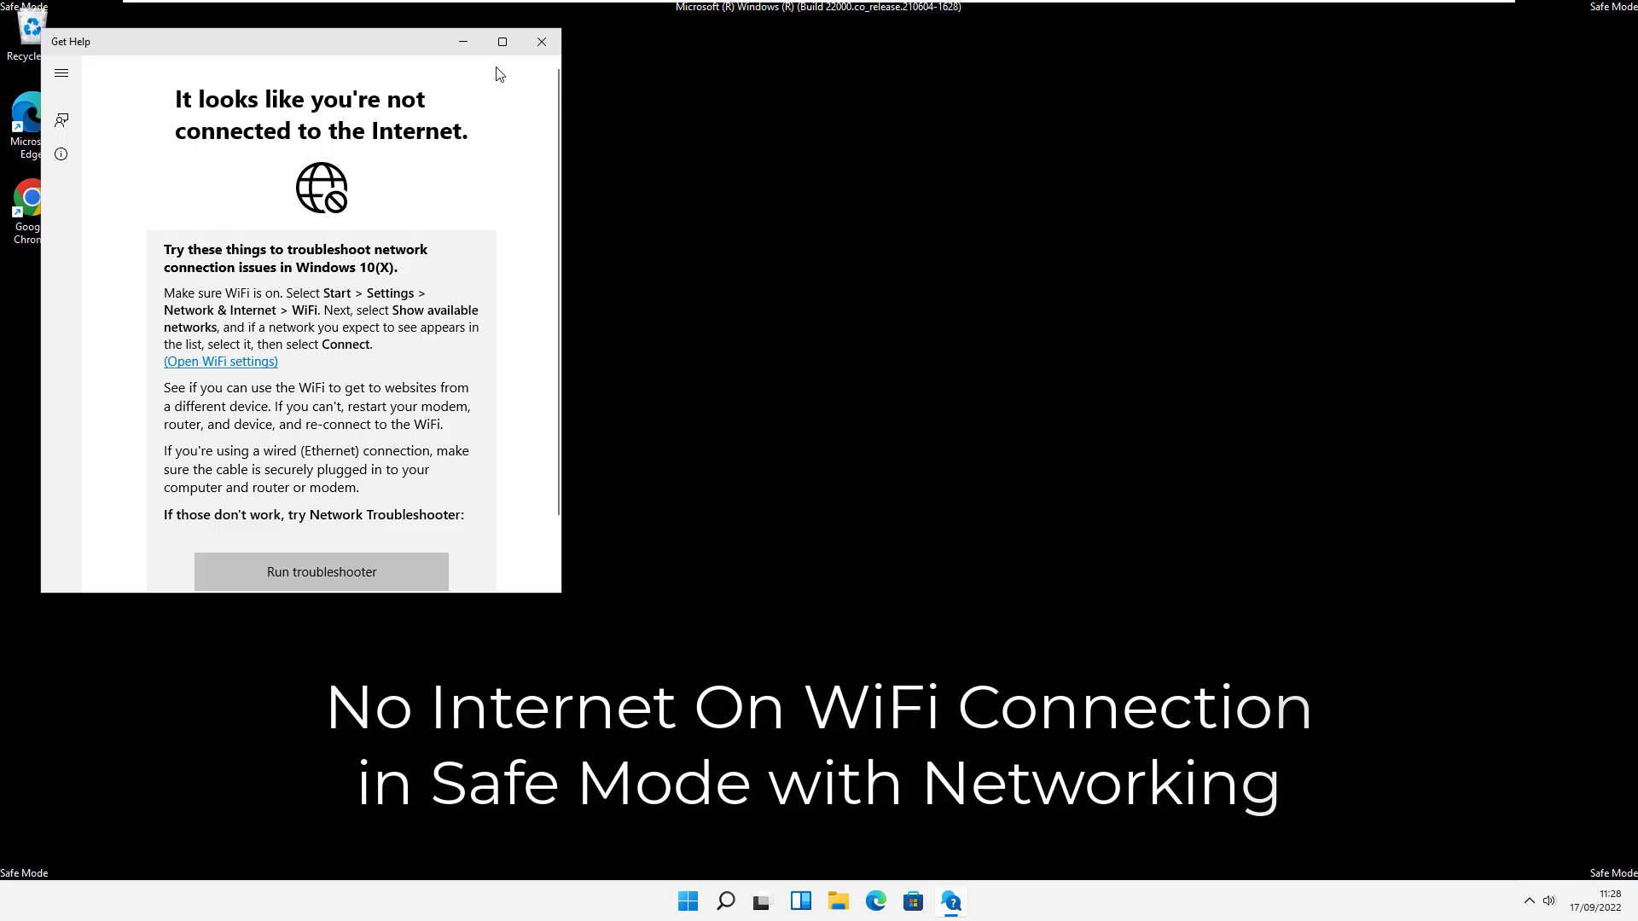
- Centre the Get Help window and follow its Open WiFi settings link
left_click_drag(379, 42, 960, 127)
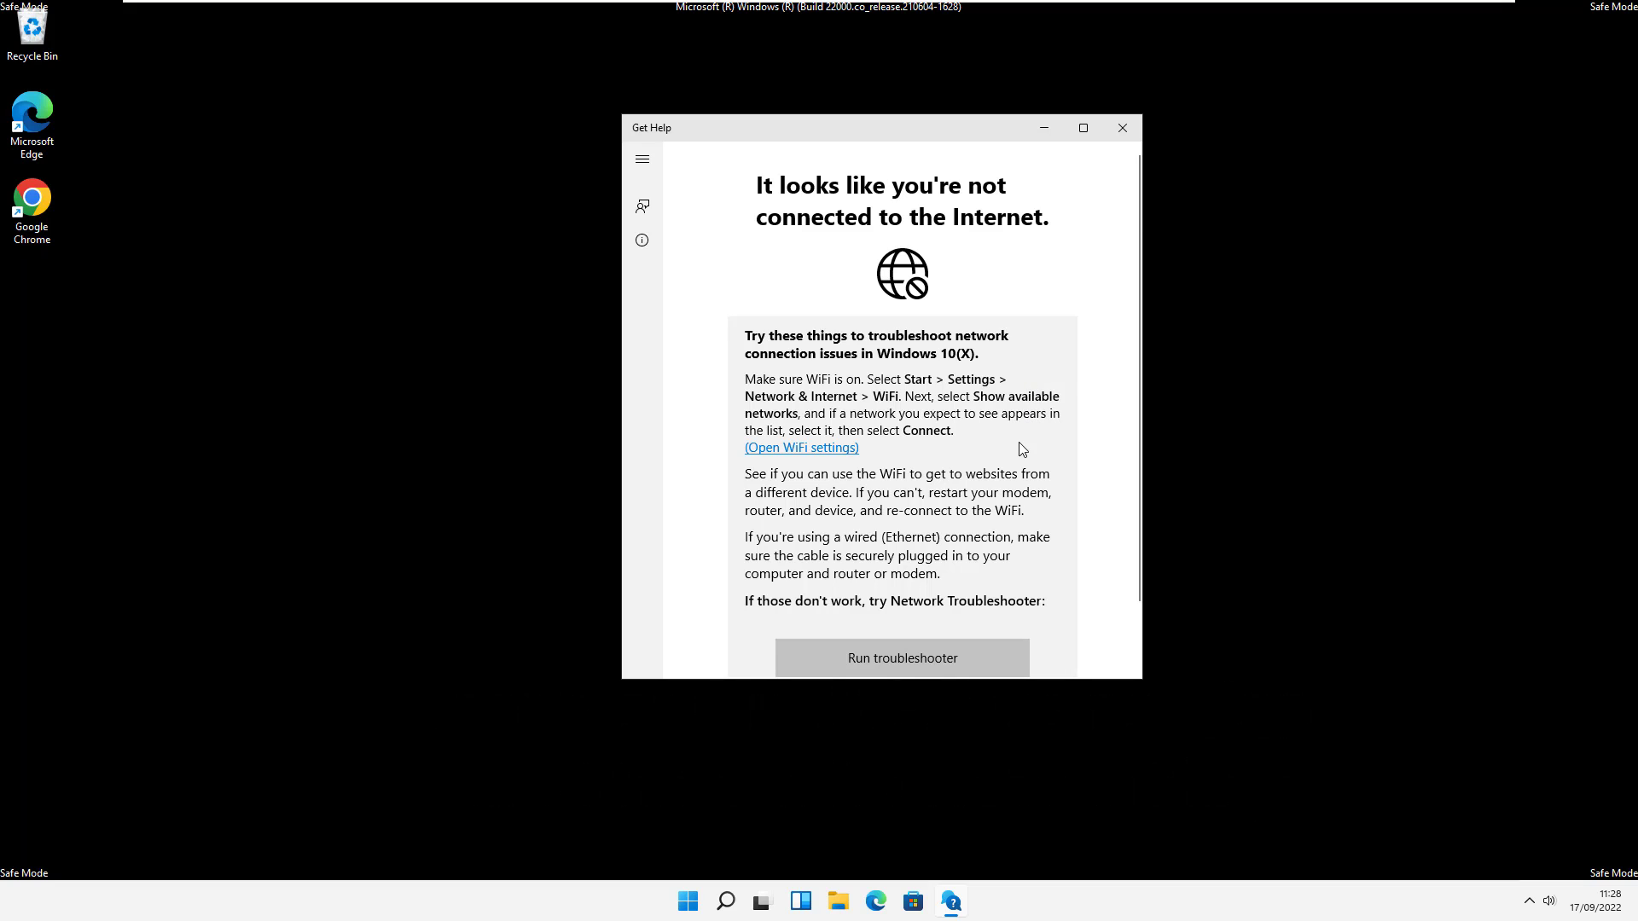
scroll(1022, 447, "down", 2)
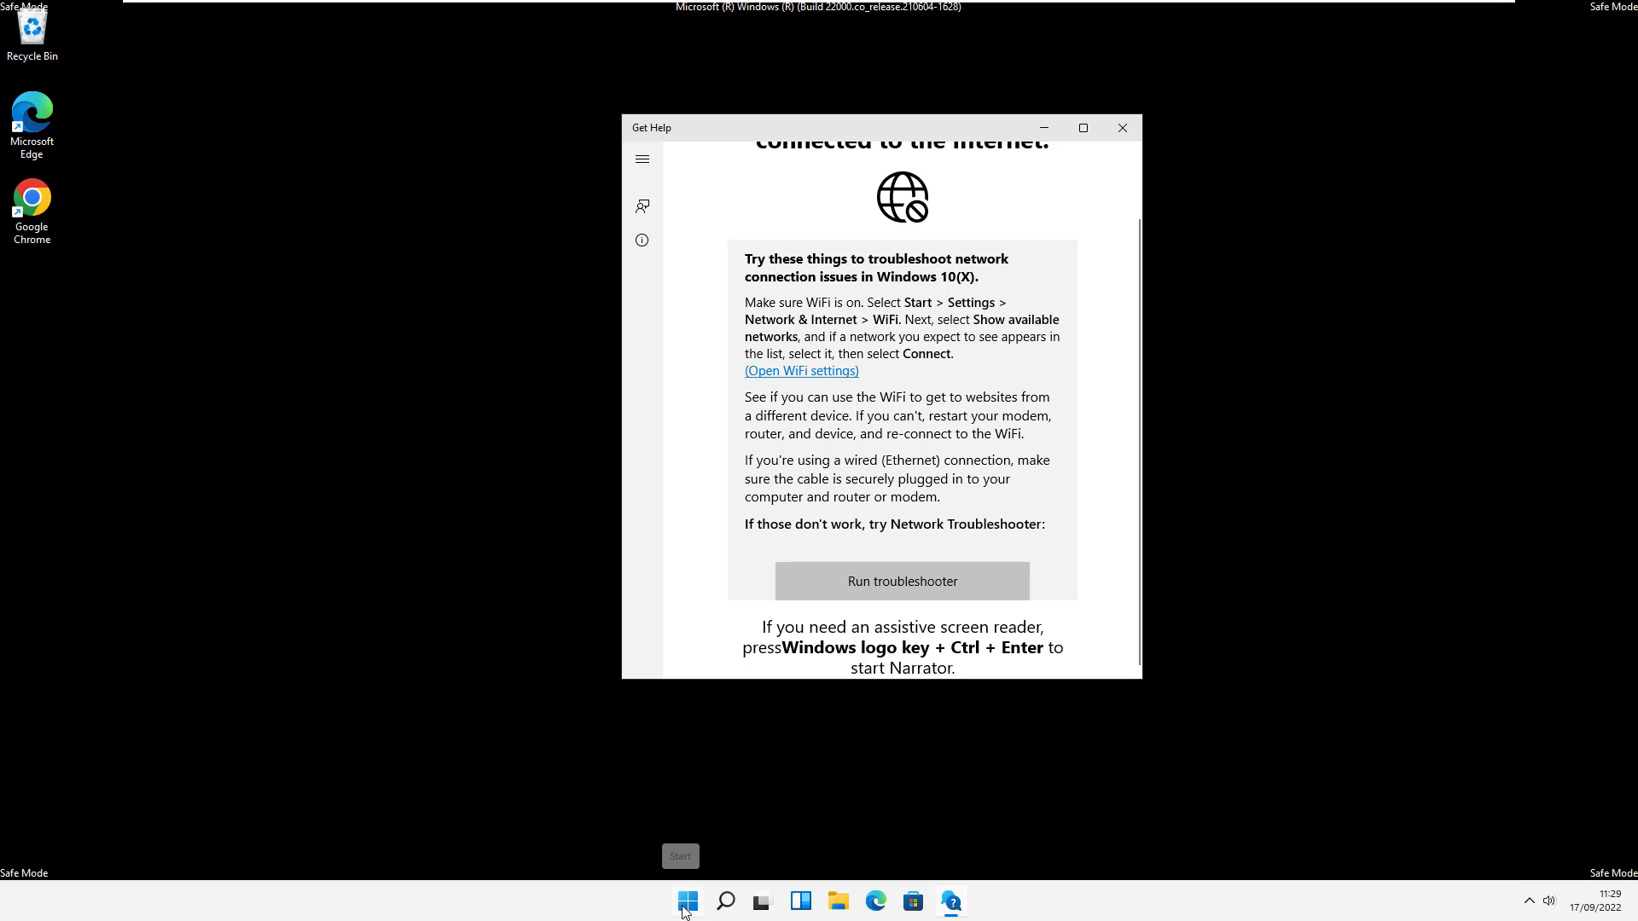
left_click(806, 372)
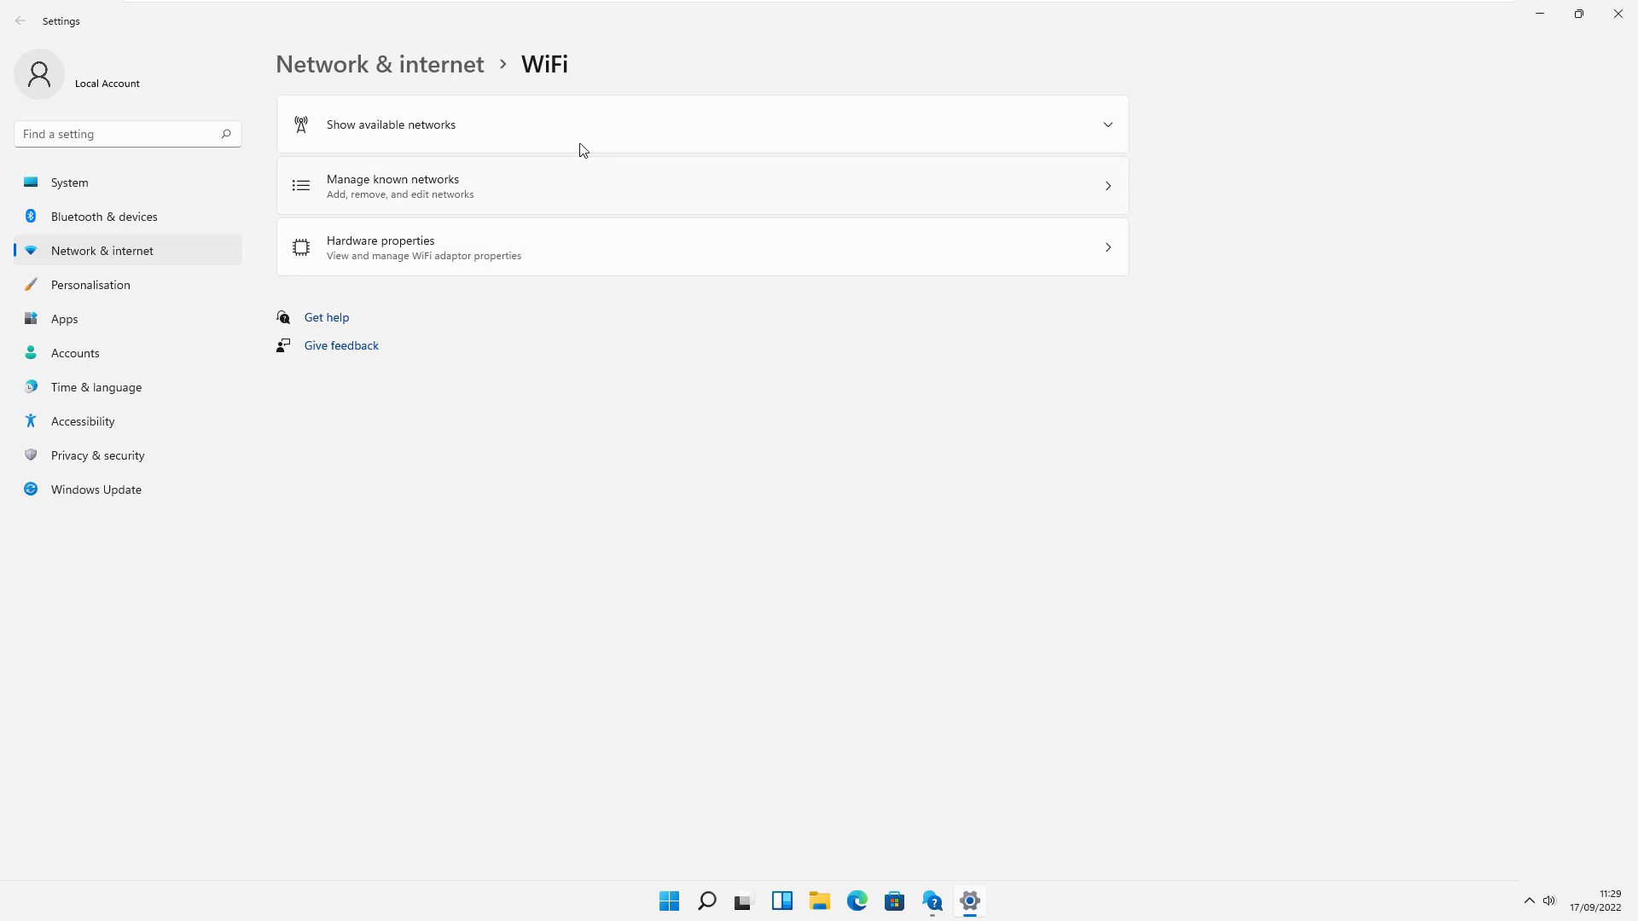
- Connect to the VM8782378 network from the available WiFi networks list
left_click(1108, 126)
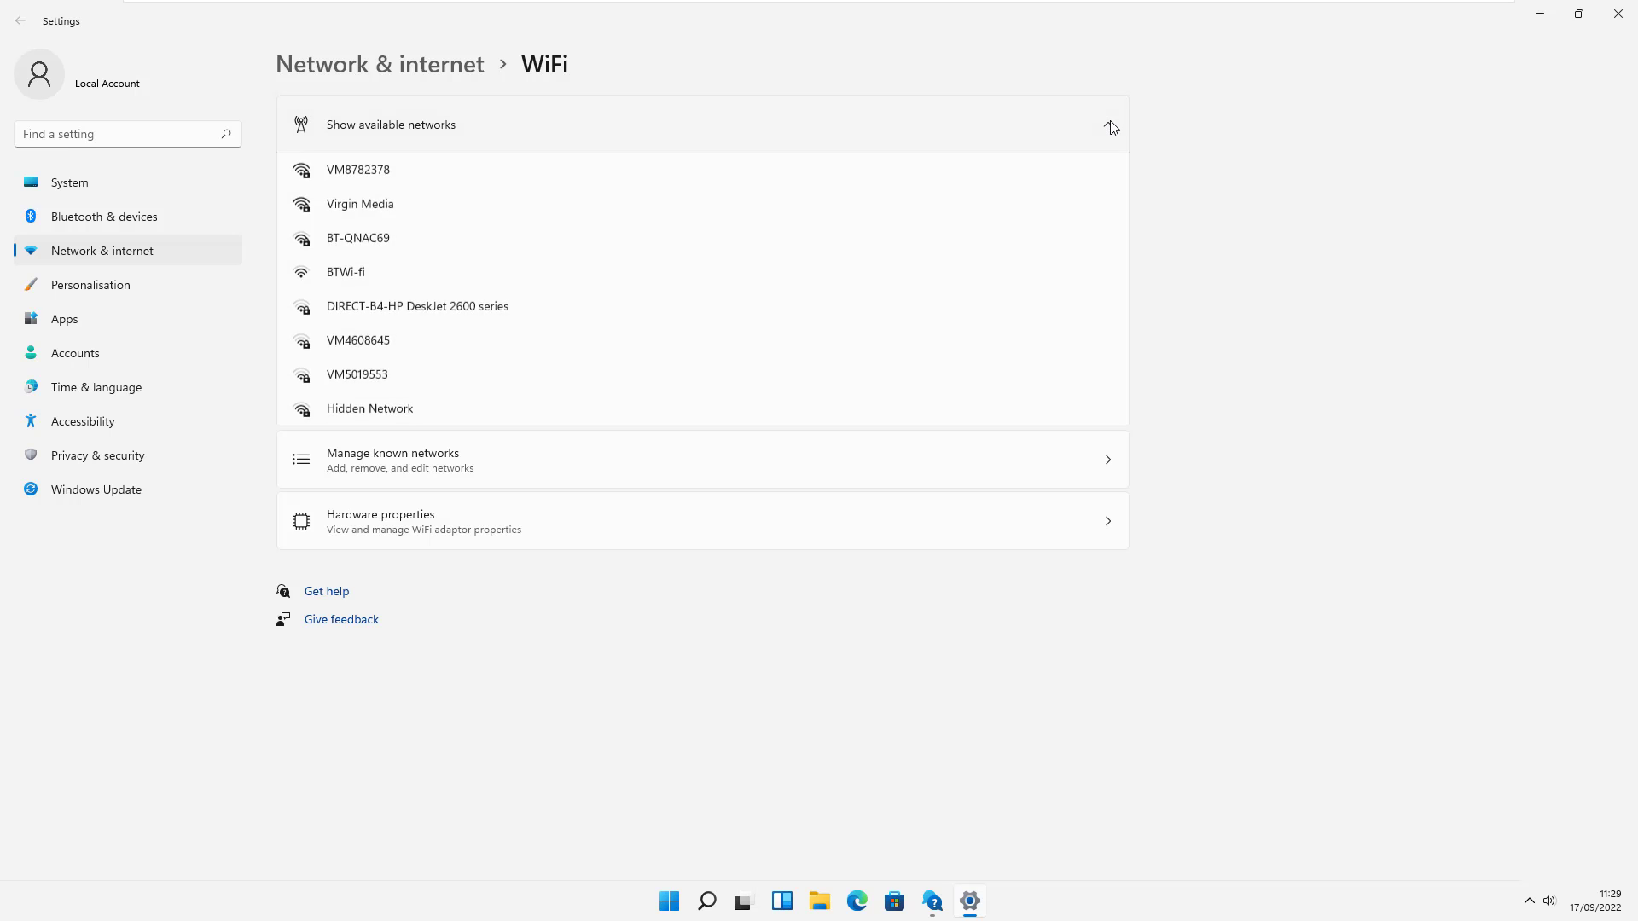
left_click(406, 179)
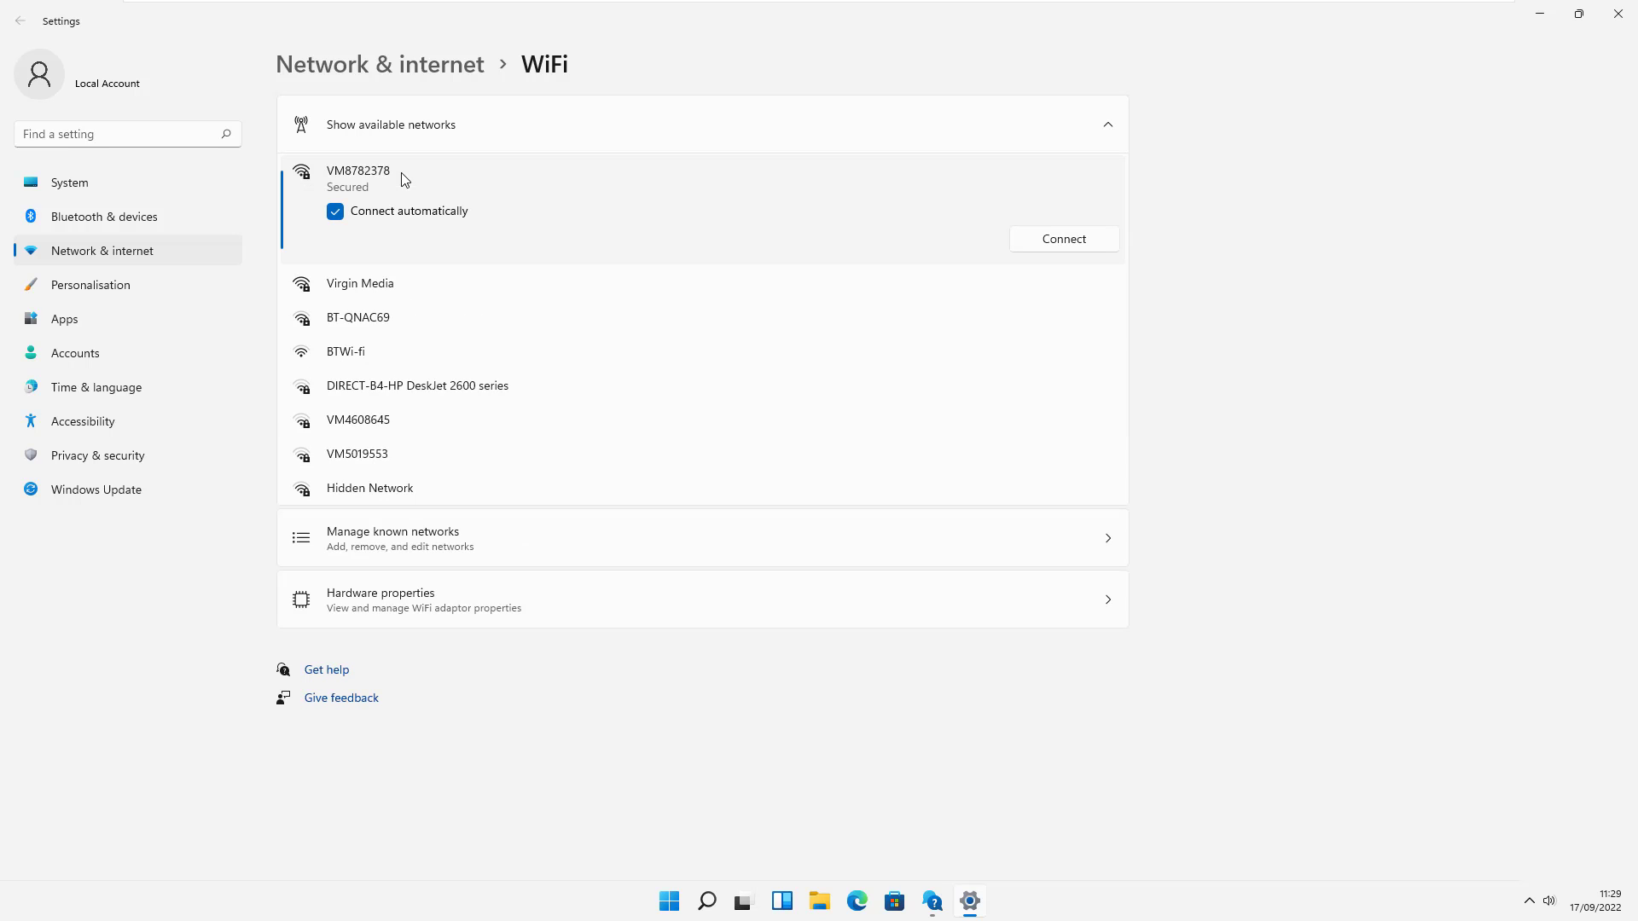
left_click(1074, 244)
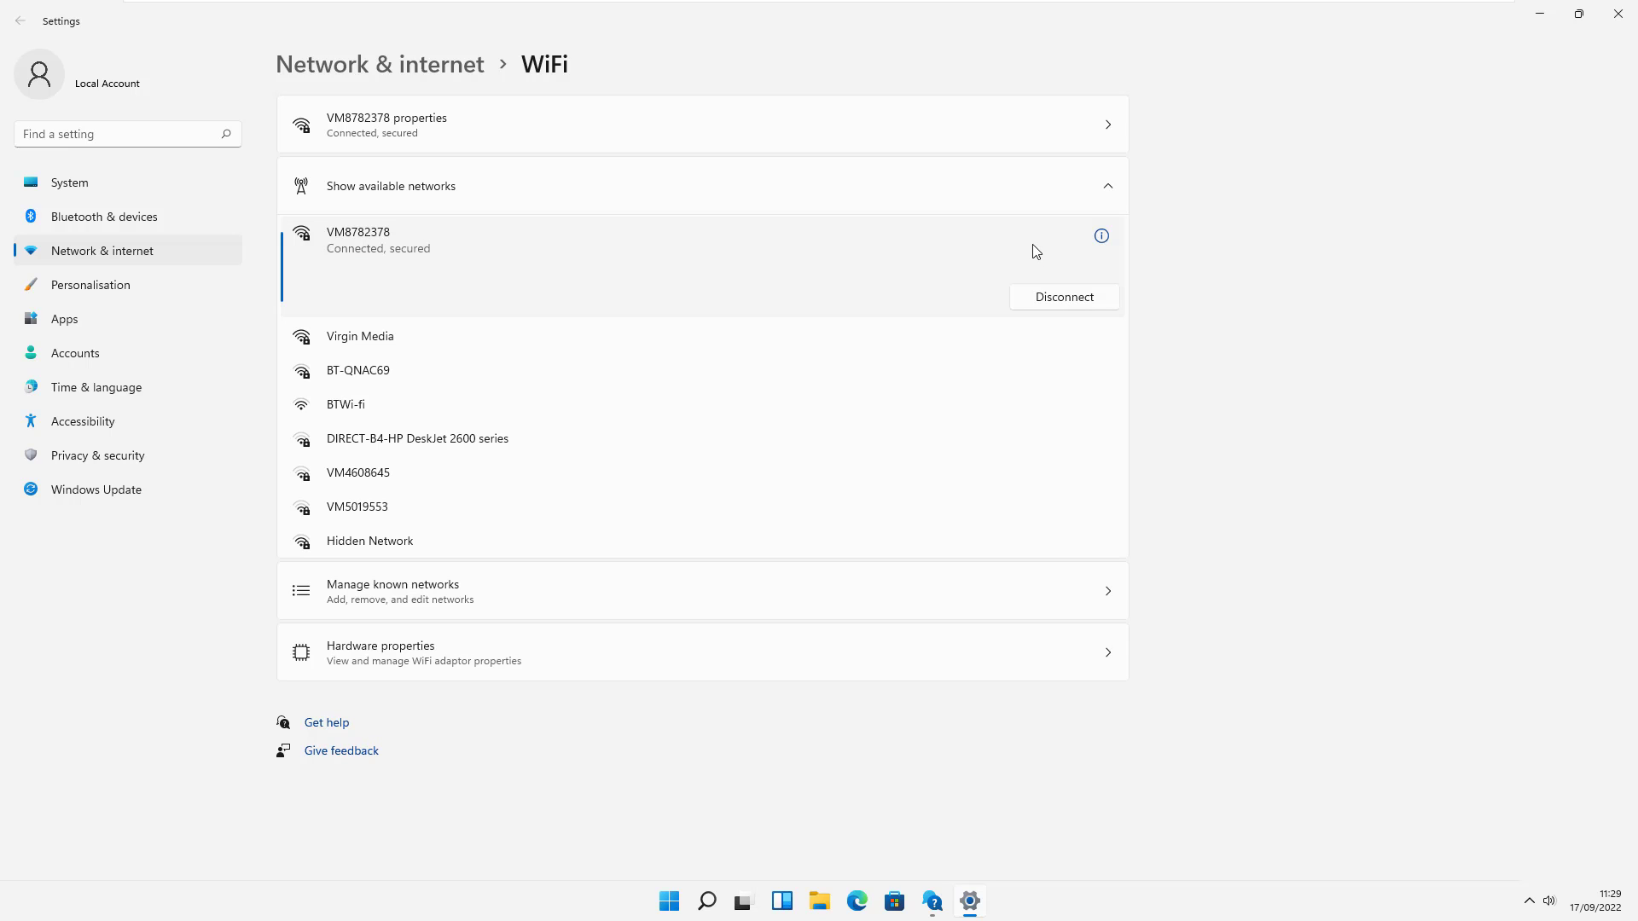
left_click(1531, 905)
left_click(1531, 906)
- Close Settings, retry the failed help page, then close Get Help
left_click(1624, 23)
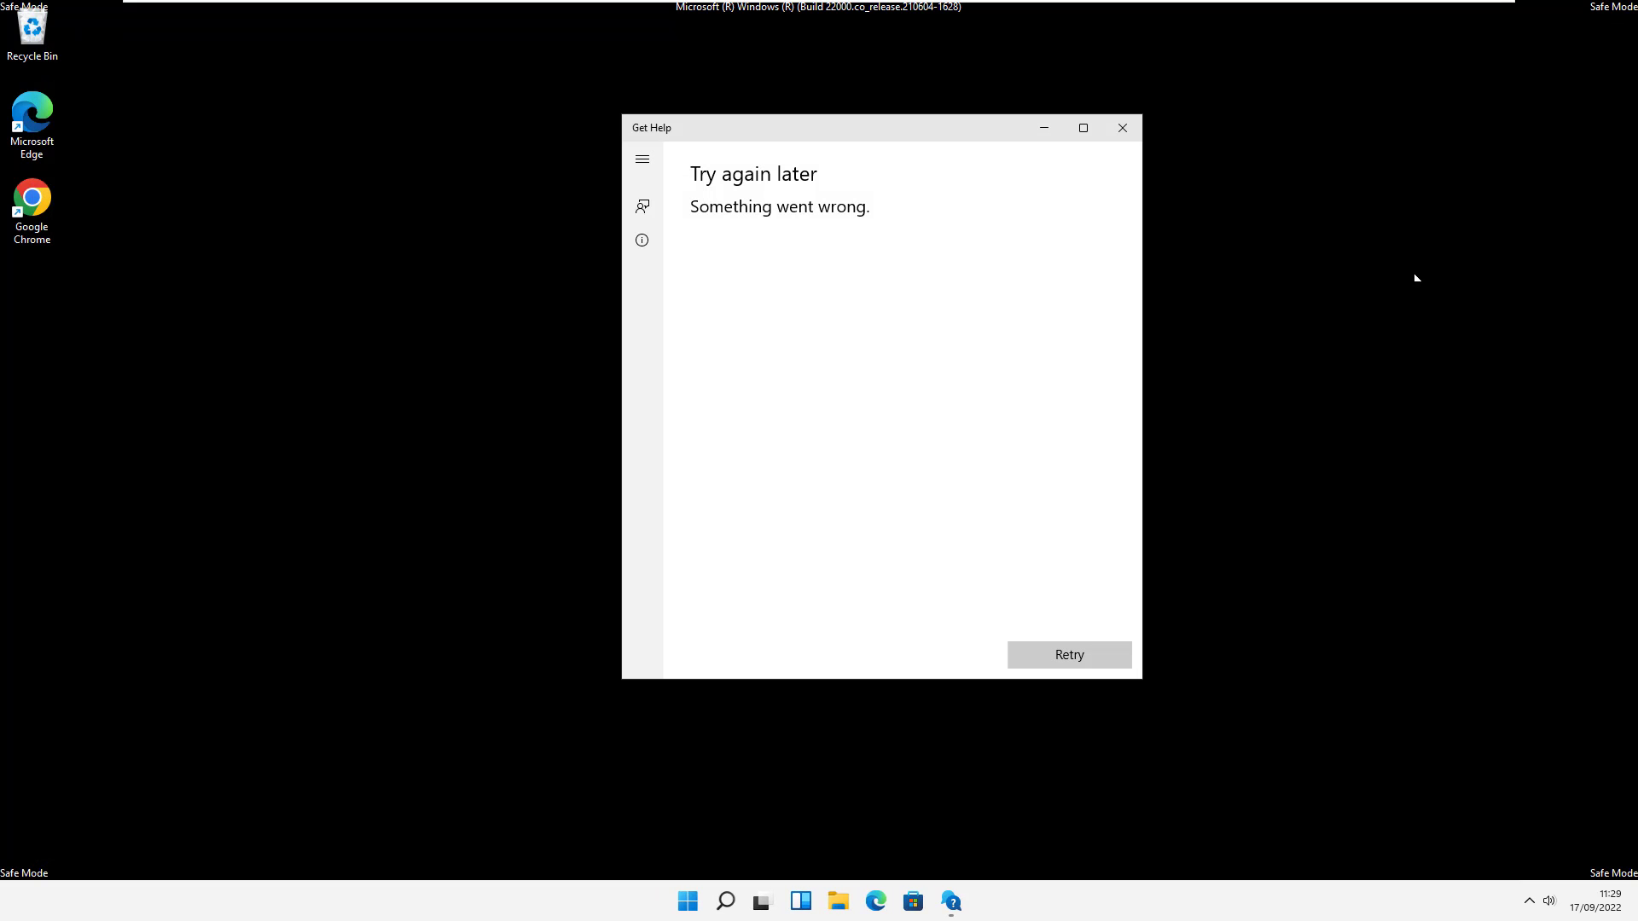
left_click(1090, 667)
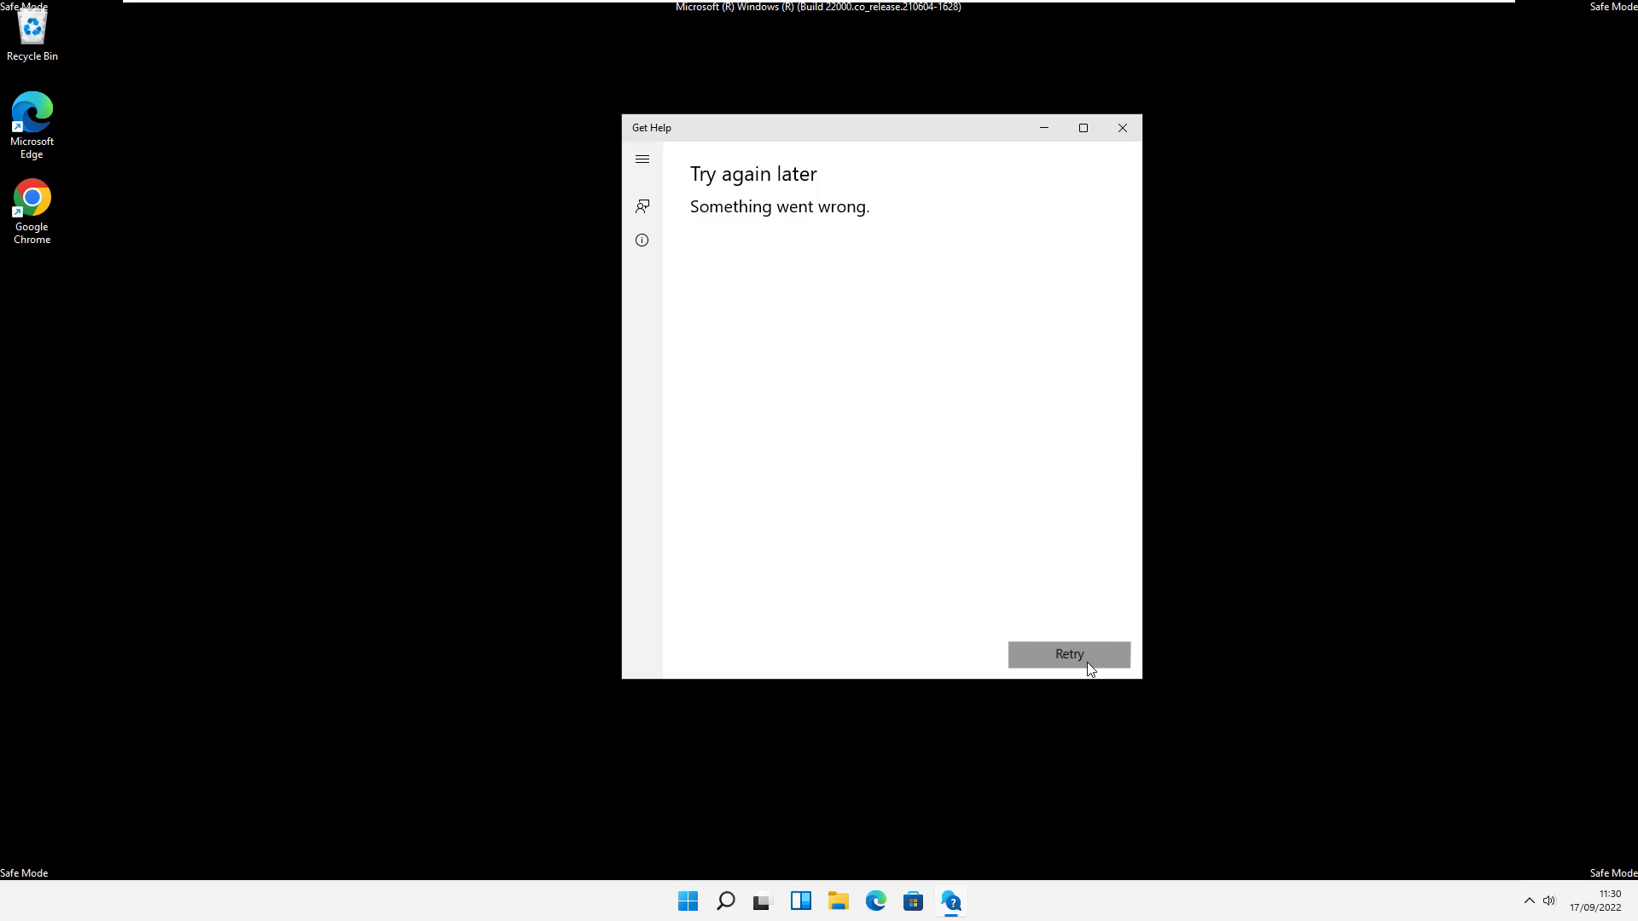
left_click(644, 161)
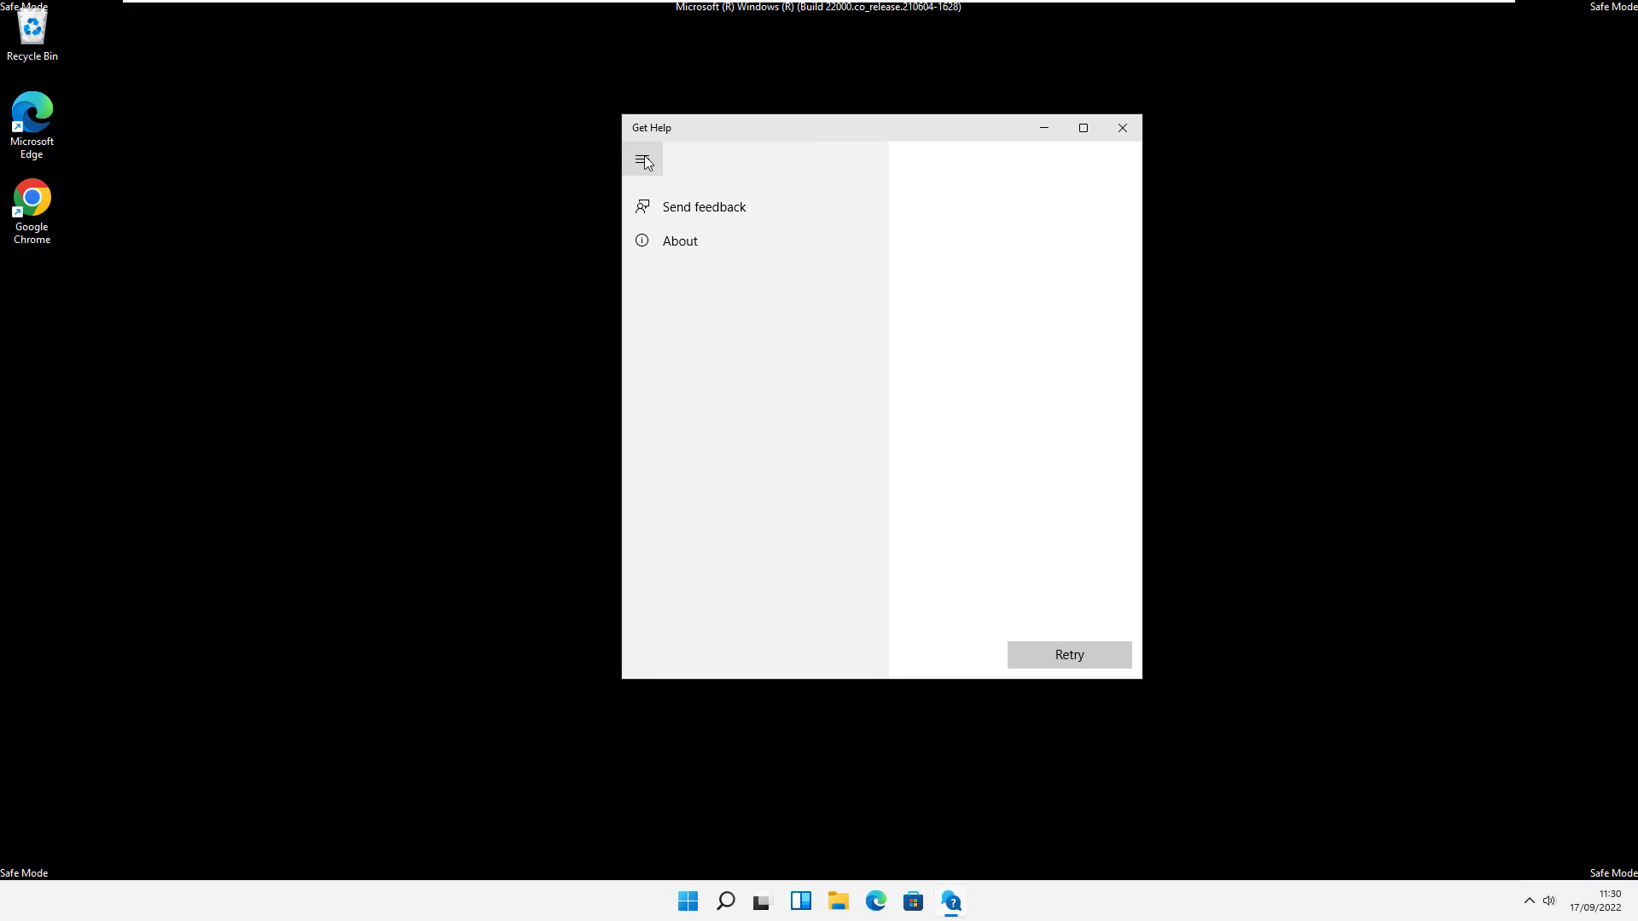
left_click(1123, 132)
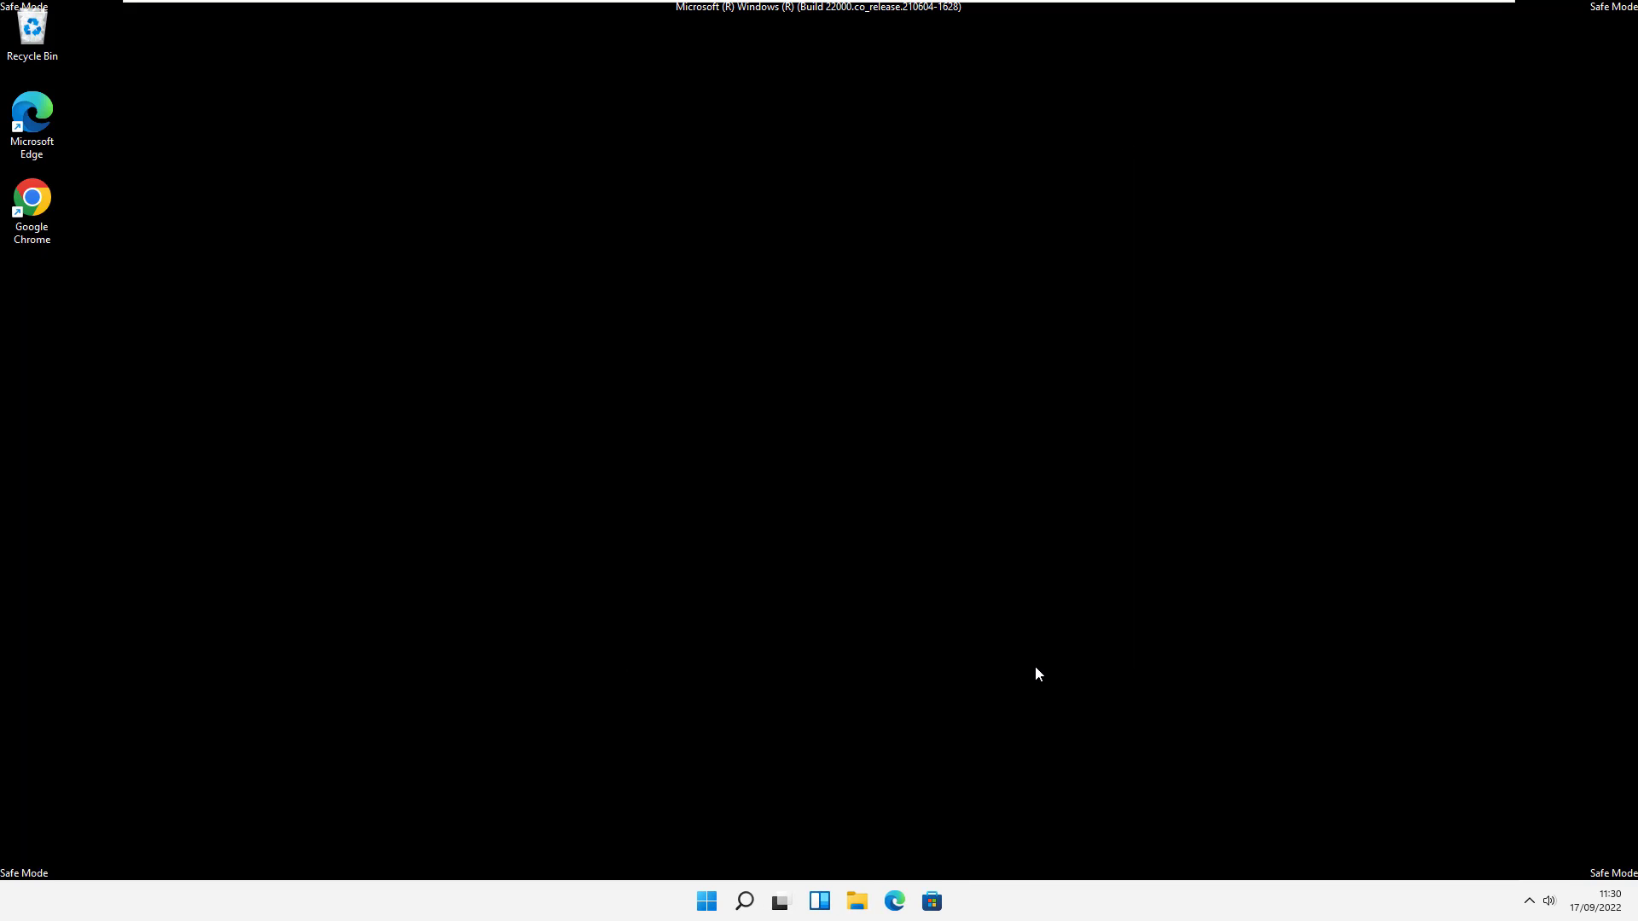
- Launch Chrome from the desktop and search Google for 'bbc'
double_click(43, 205)
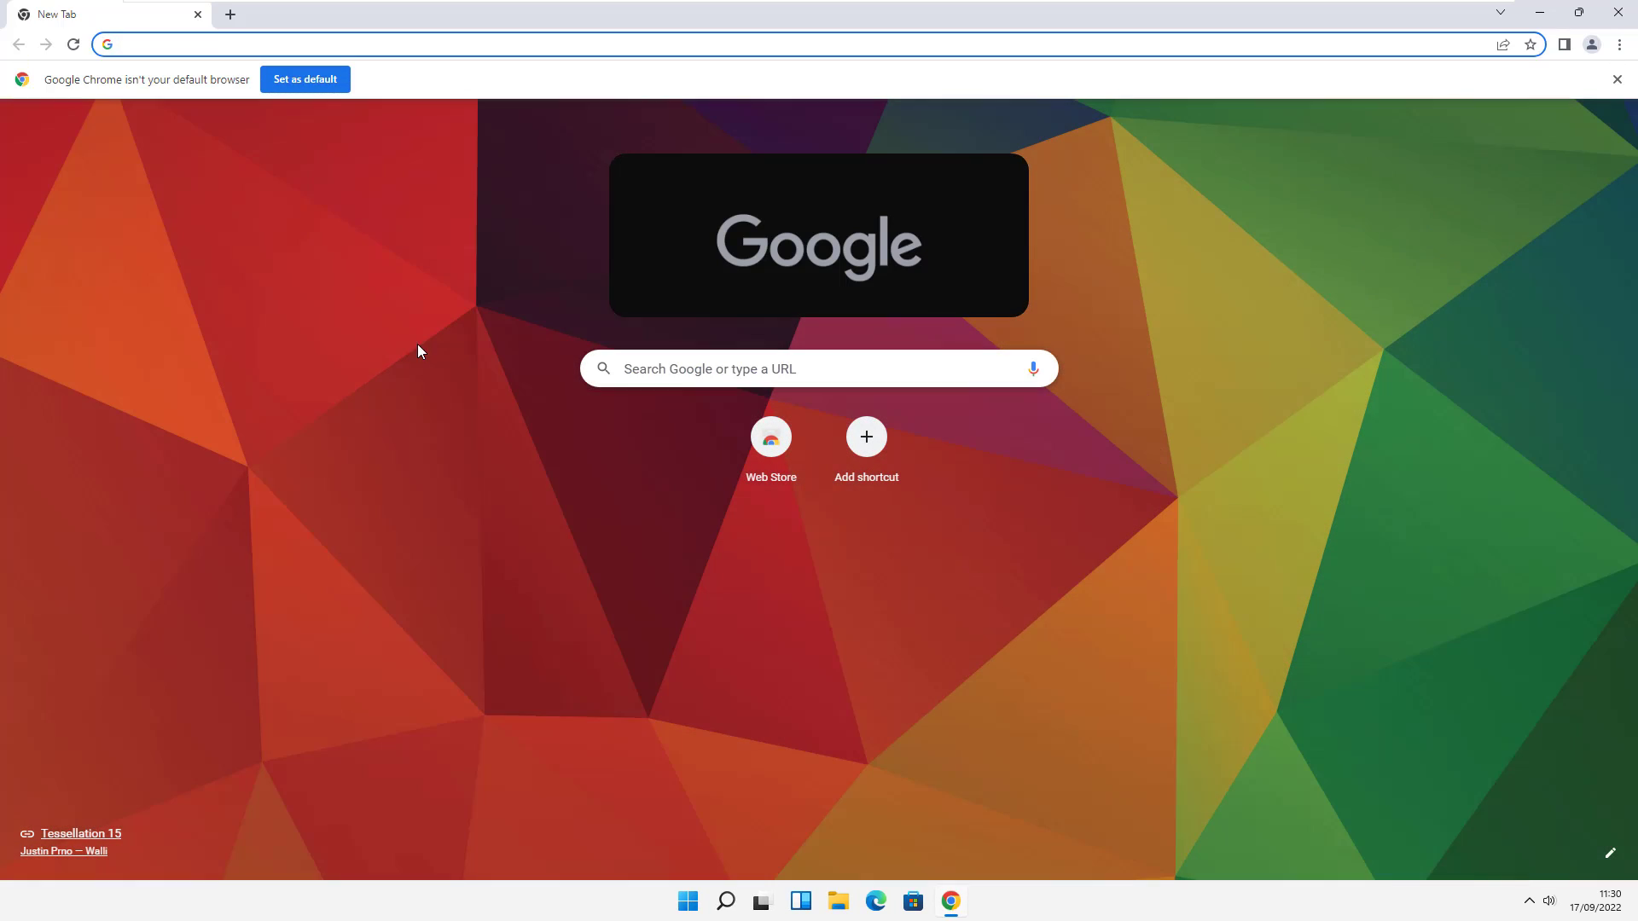
left_click(670, 369)
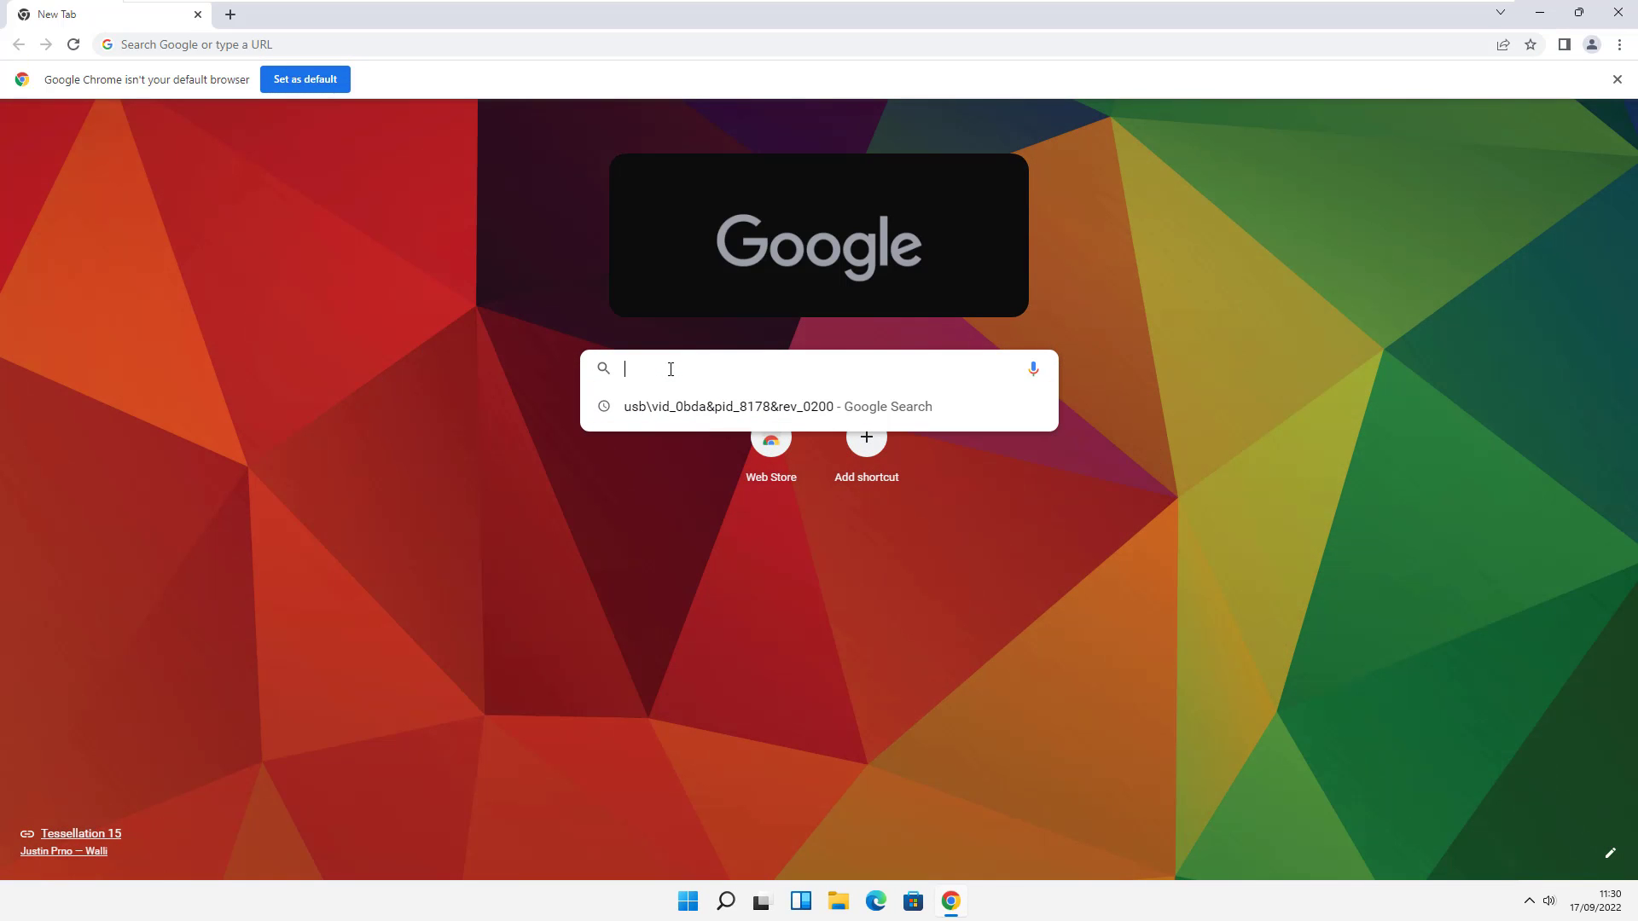
type("bbc")
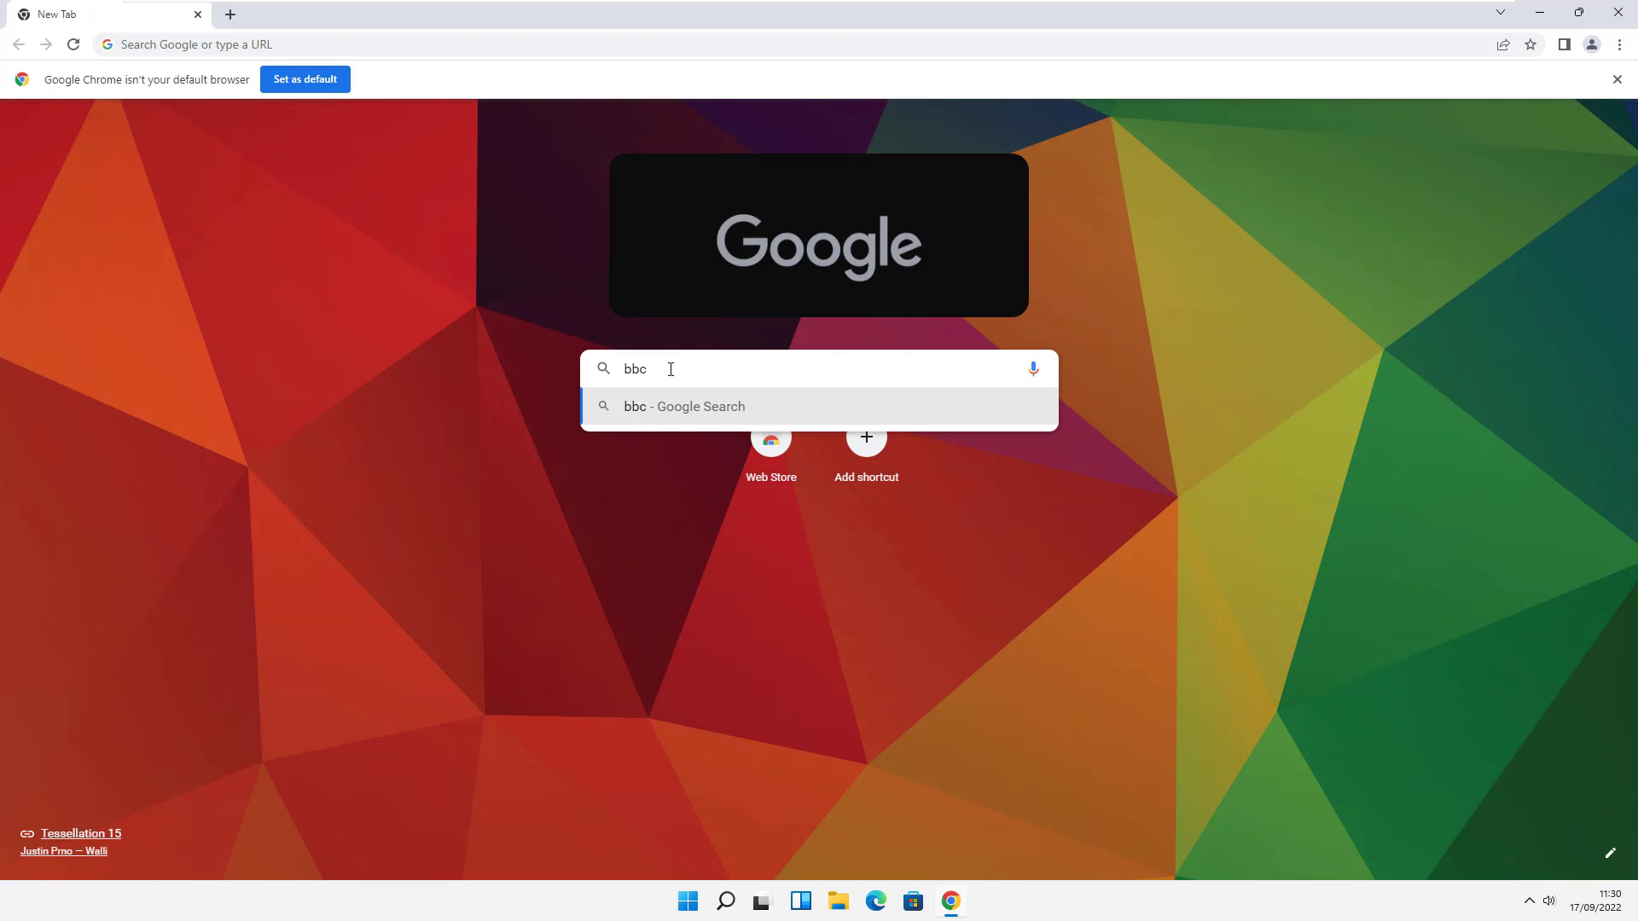
key("Return")
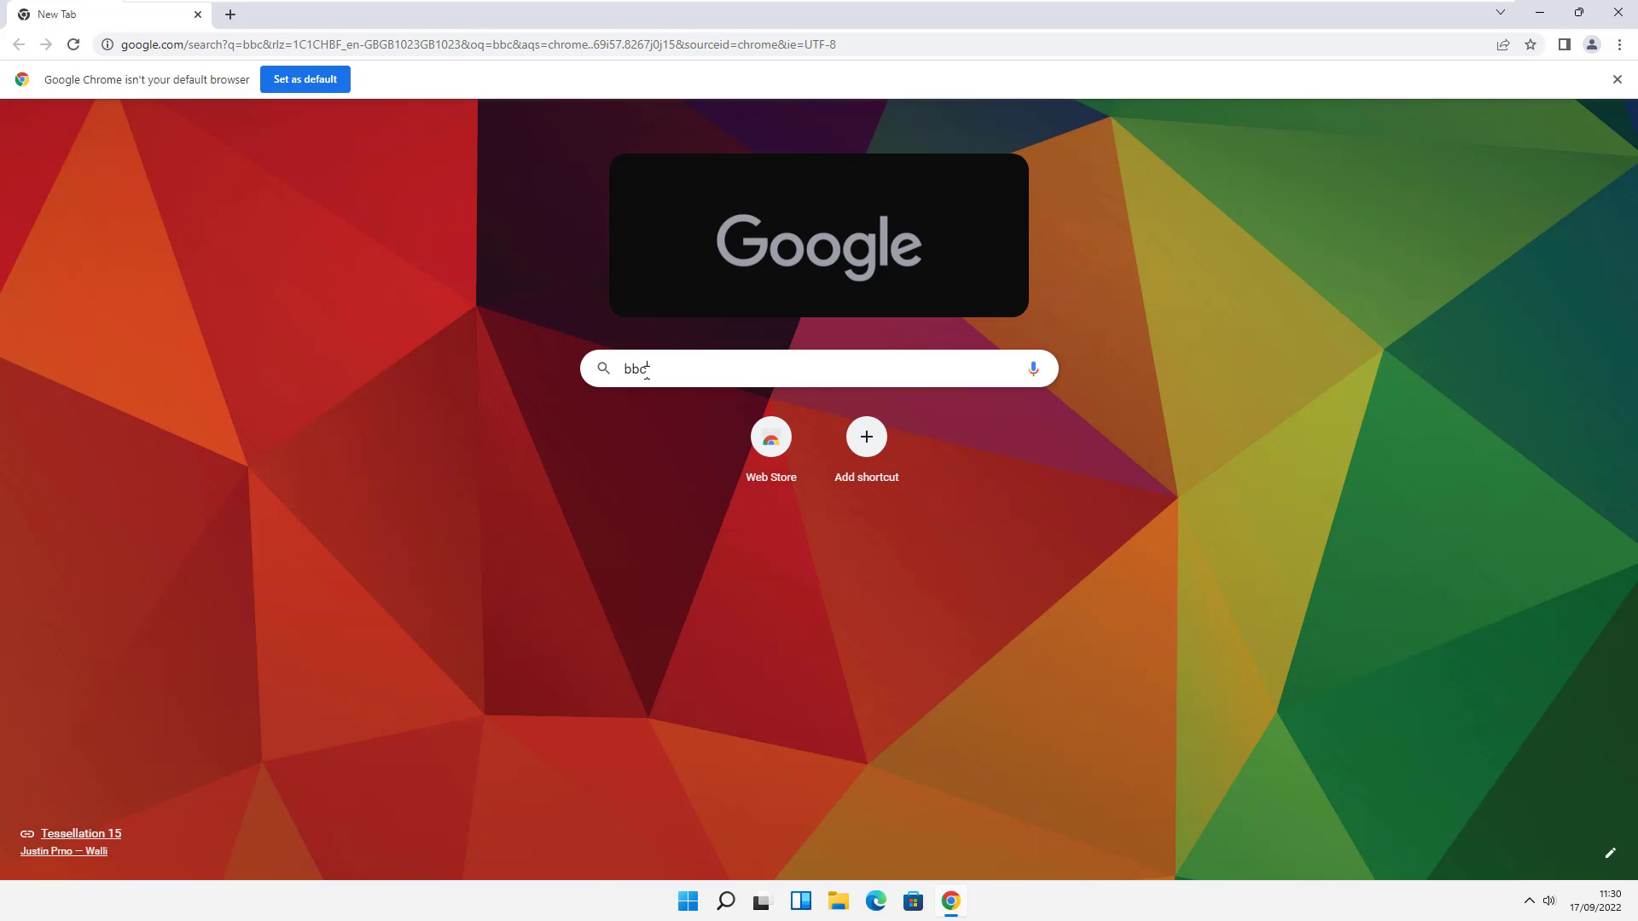
- Search 'bbc' again from the address bar, then close Chrome
left_click(216, 49)
type("bbc")
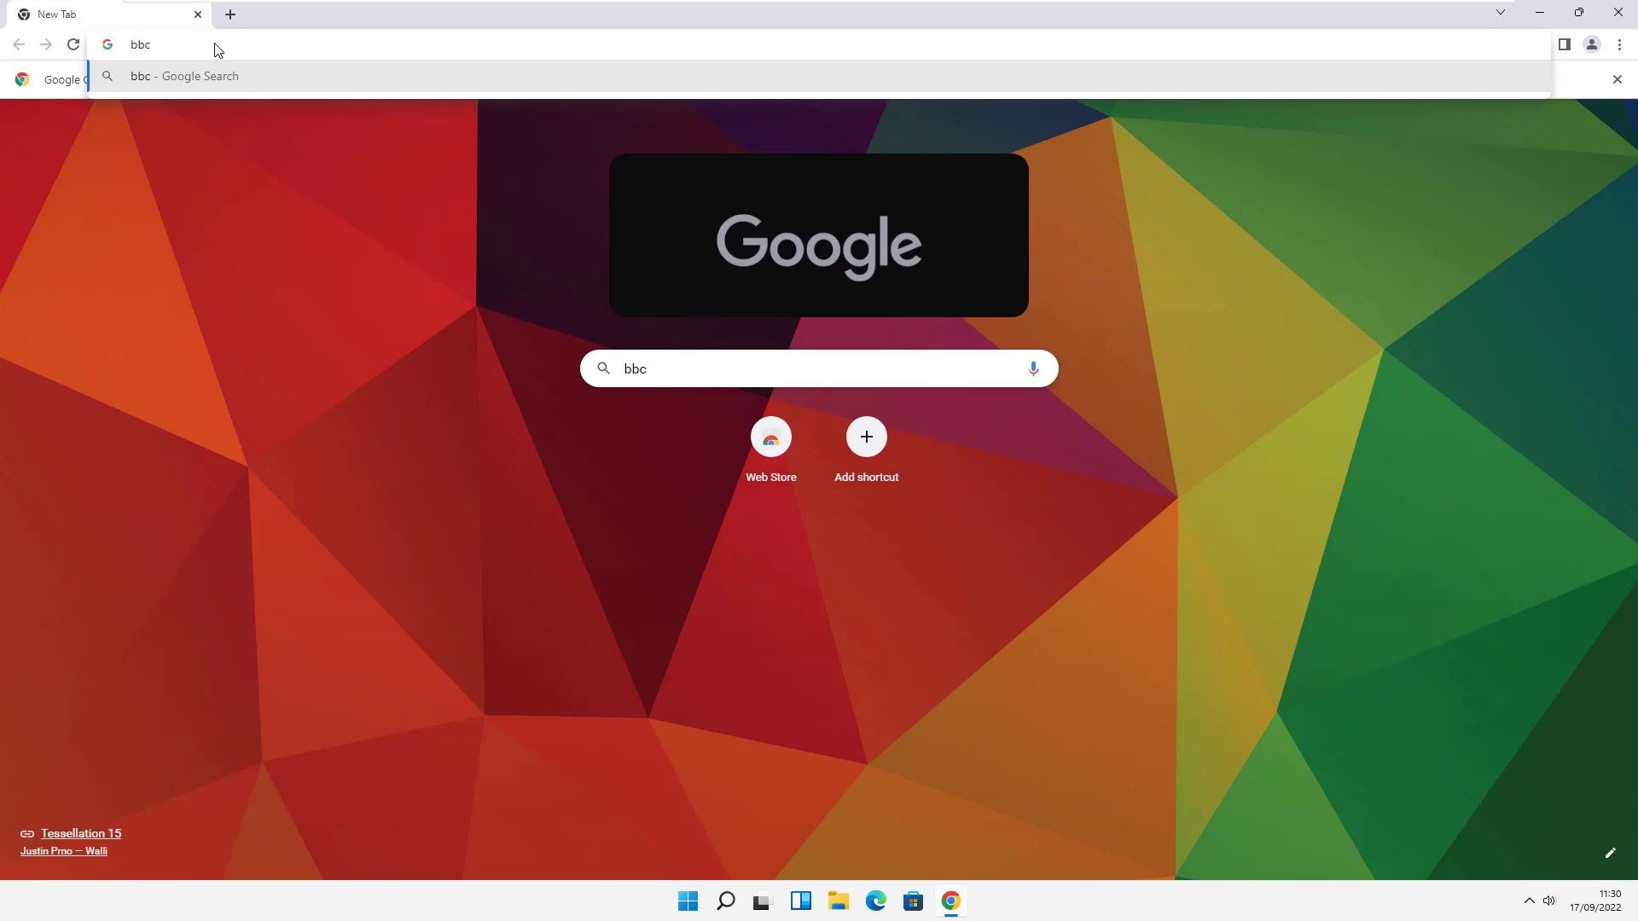
key("Return")
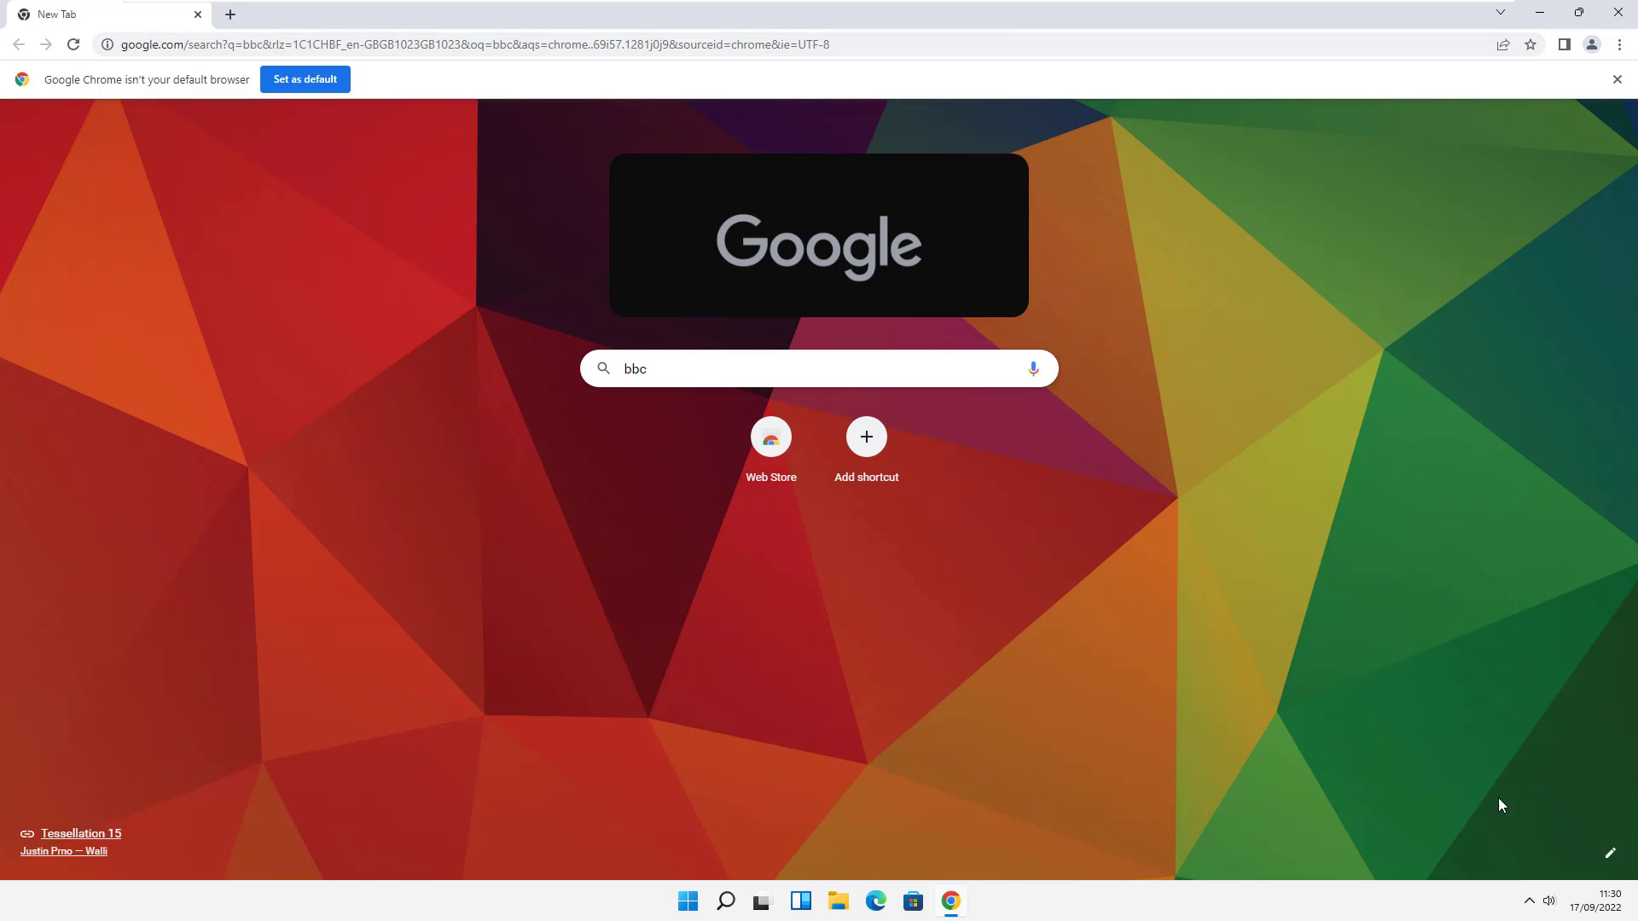
left_click(1529, 901)
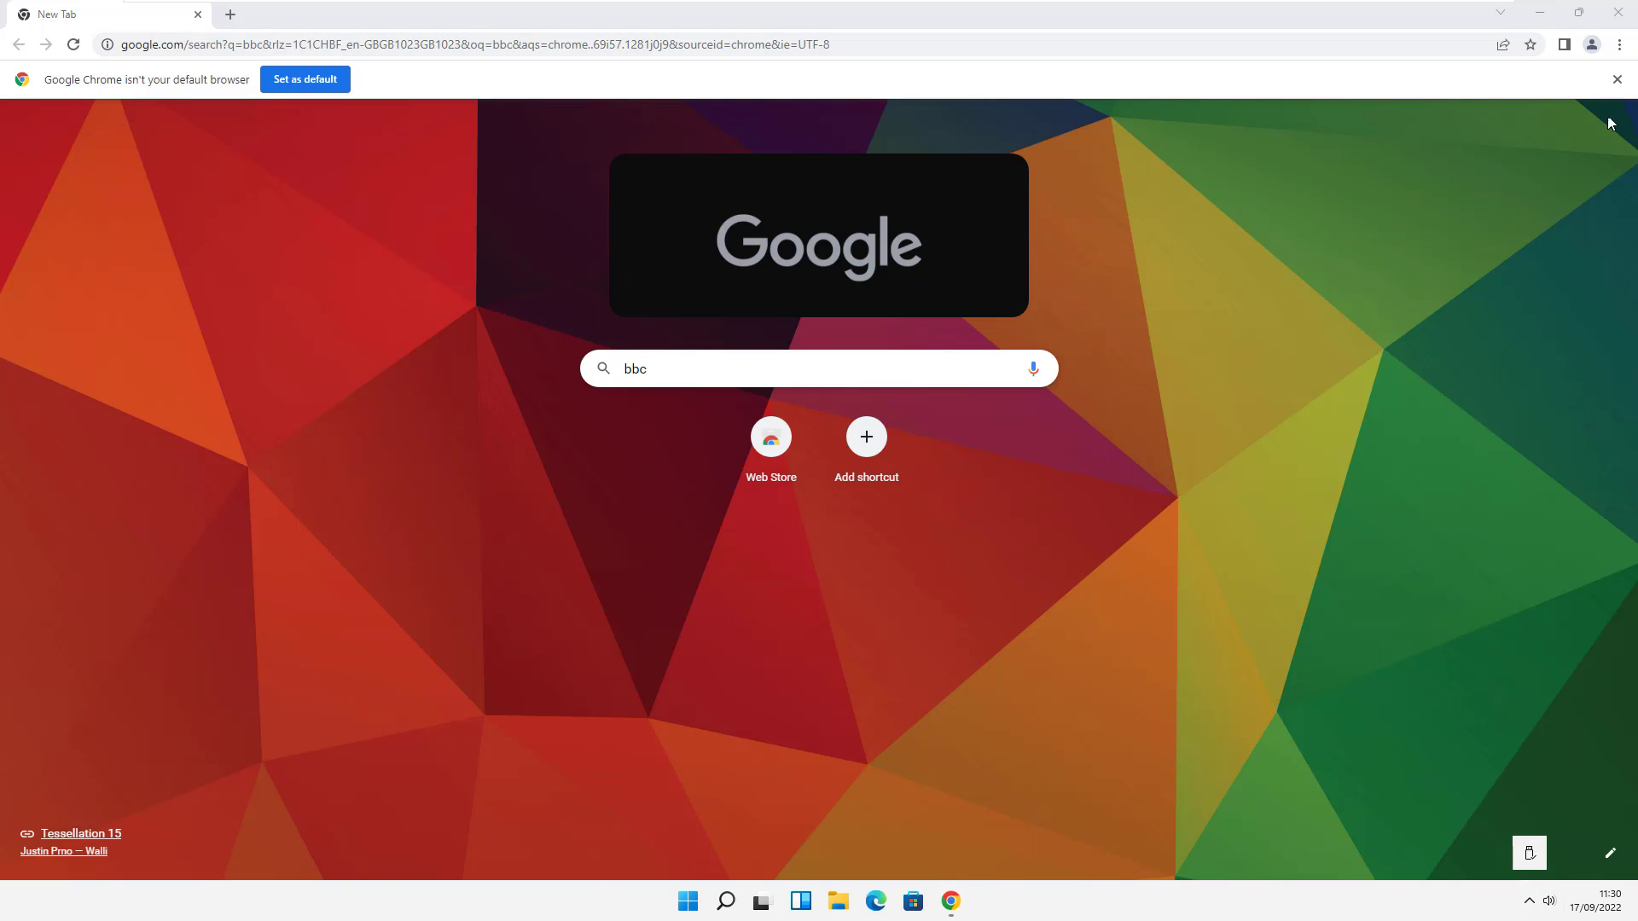
left_click(1618, 14)
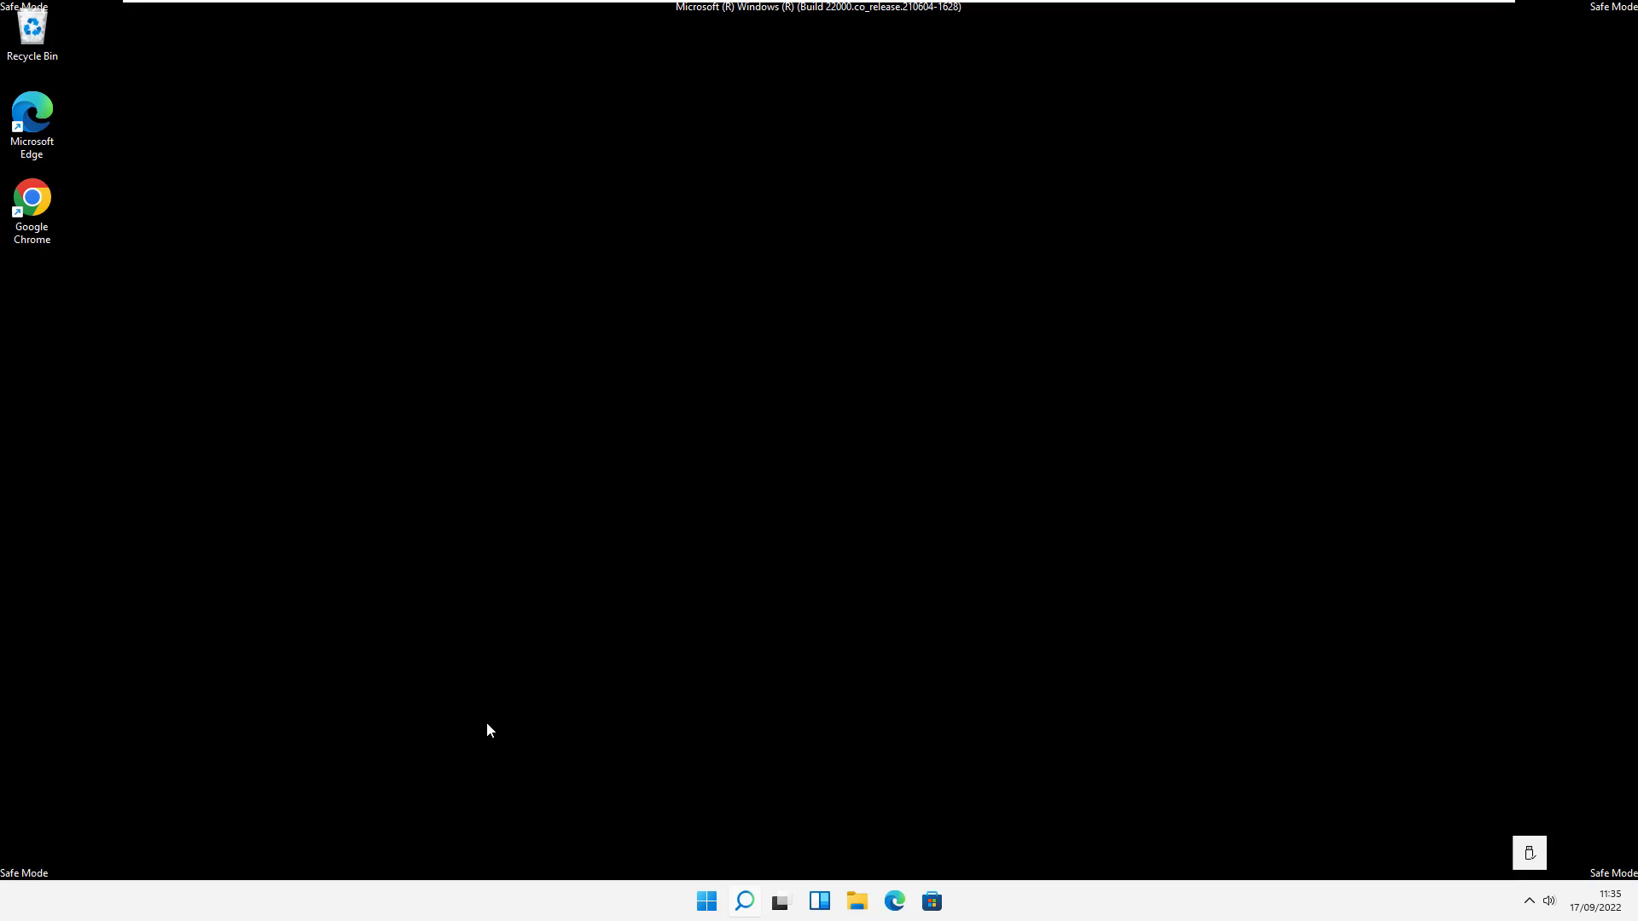
- Sign out through the Start button's Shut down or sign out menu
right_click(707, 906)
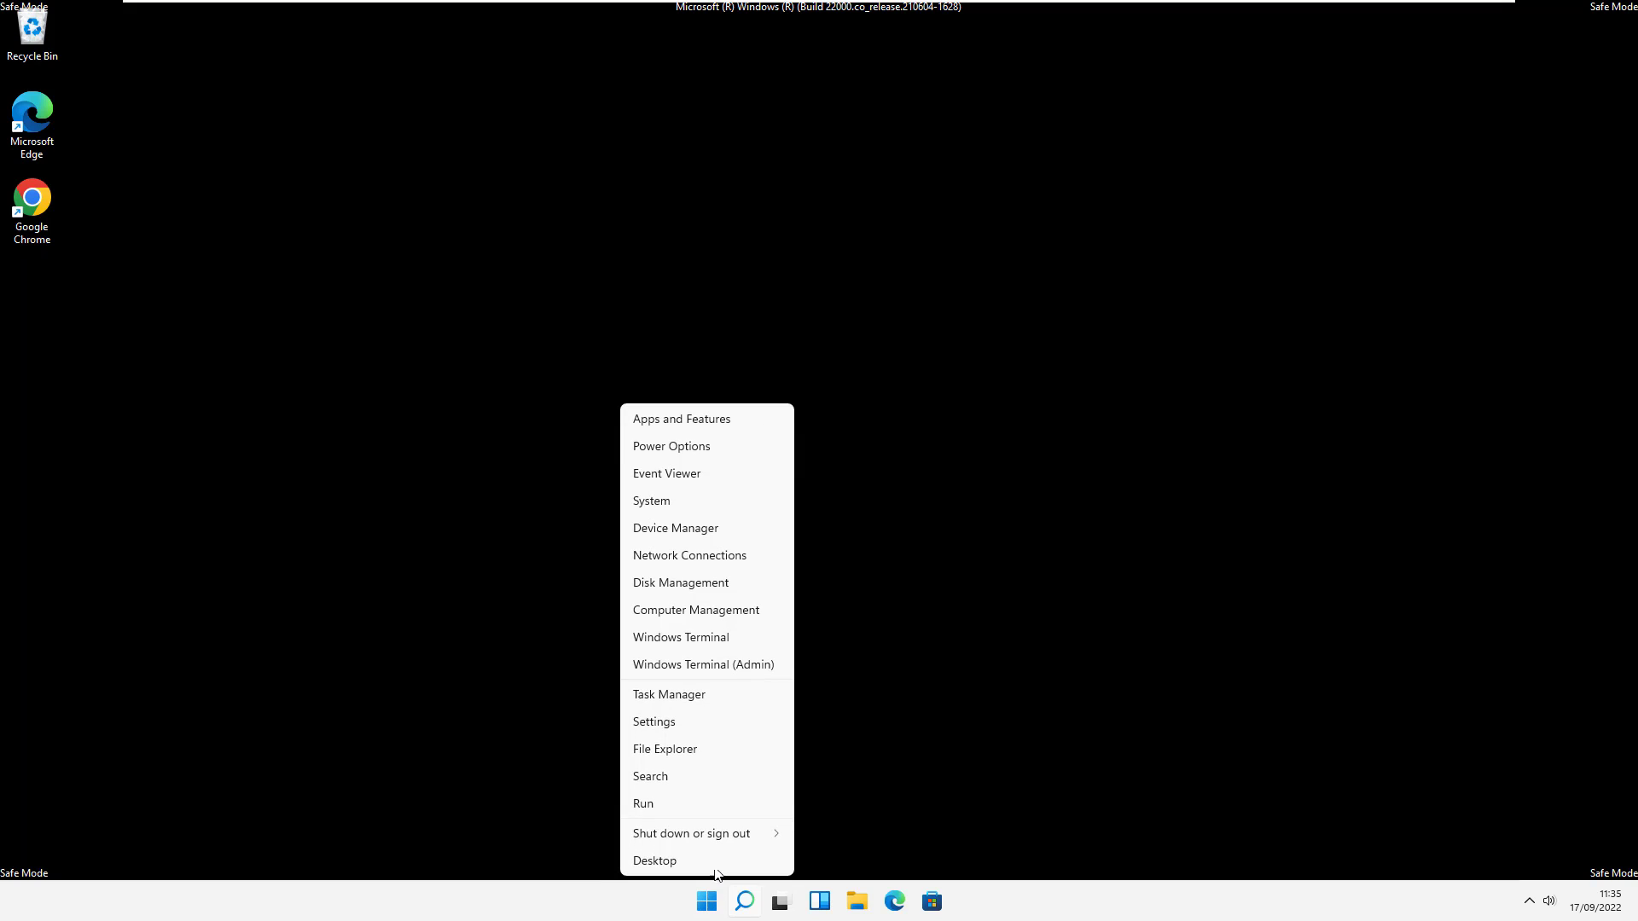
mouse_move(729, 836)
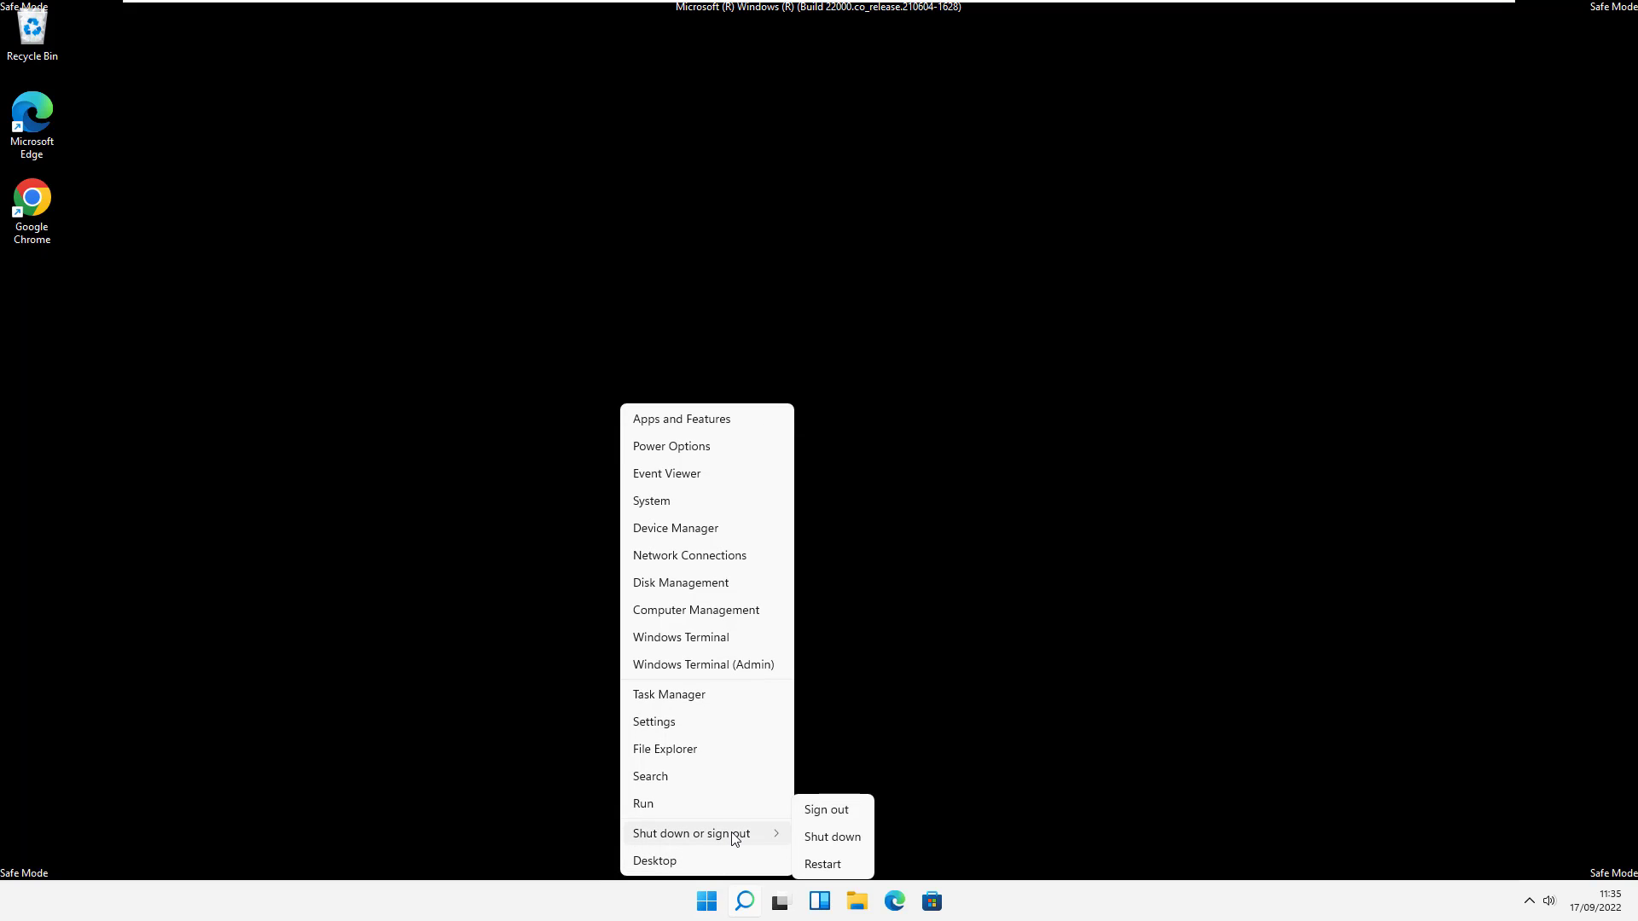
left_click(840, 811)
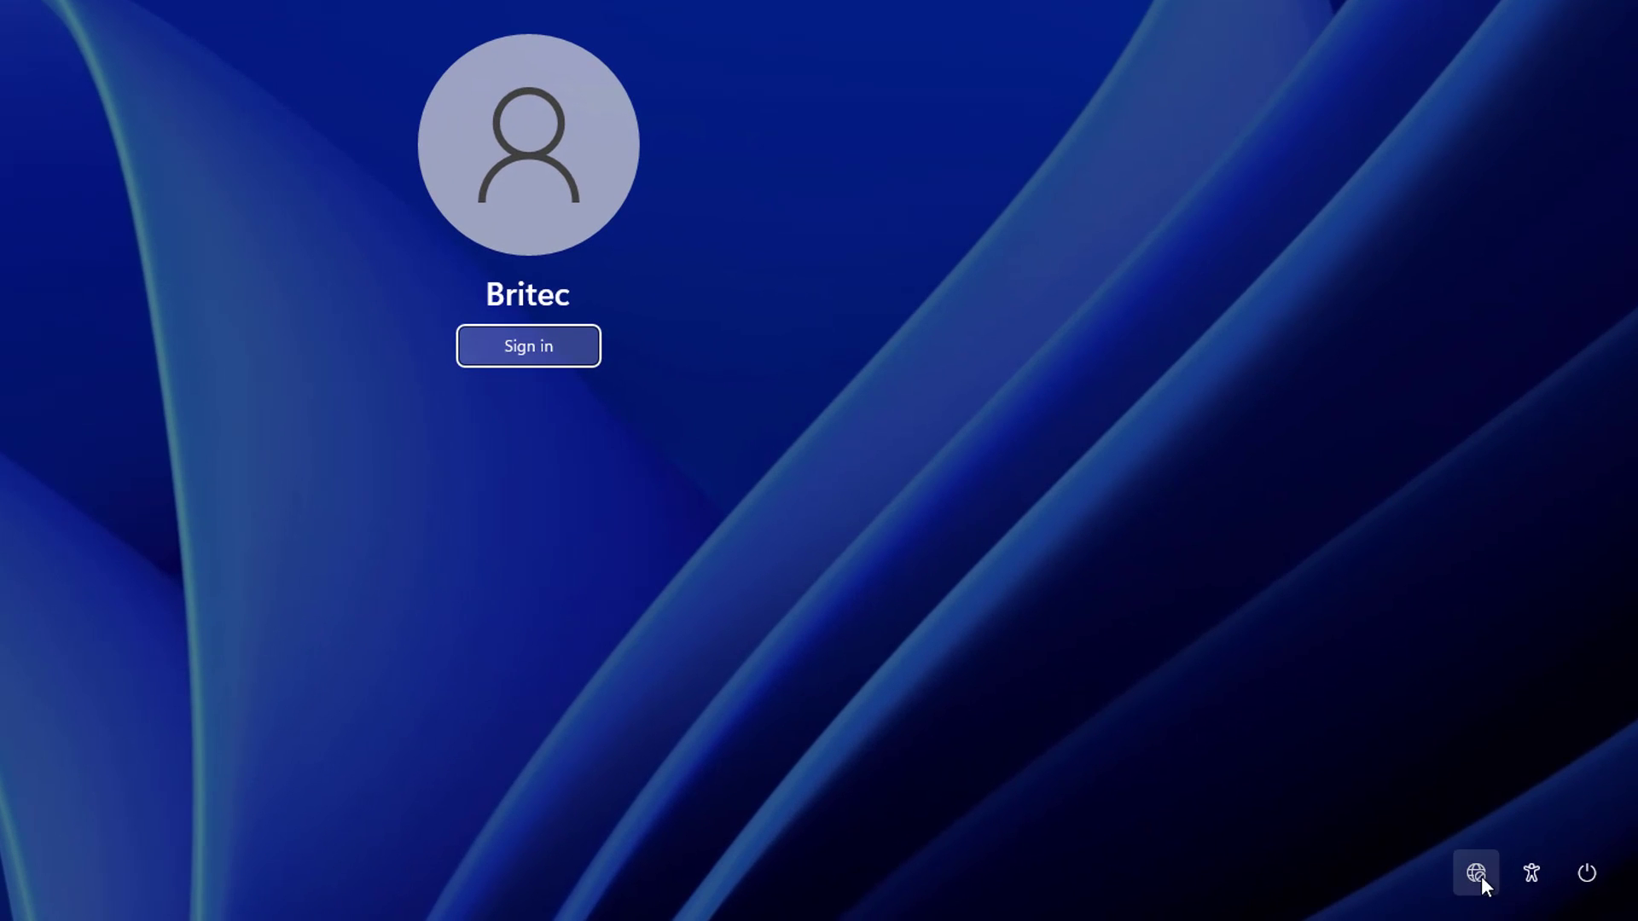
- Reconnect to VM8782378 from the sign-in screen with Connect automatically ticked
left_click(1477, 874)
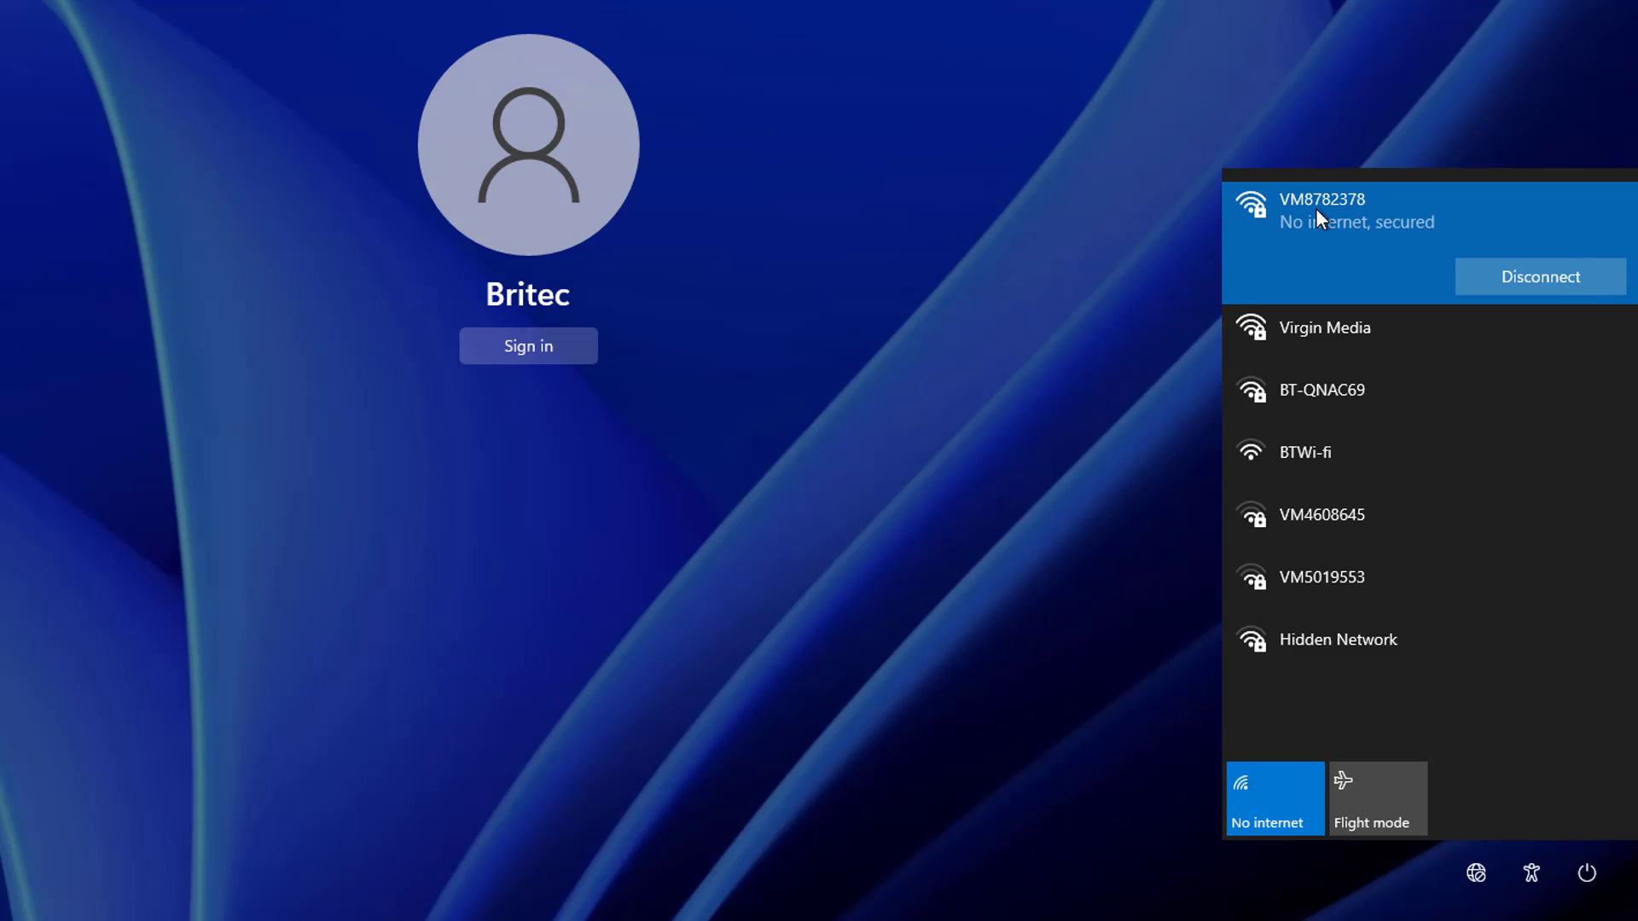
left_click(1546, 284)
left_click(1285, 264)
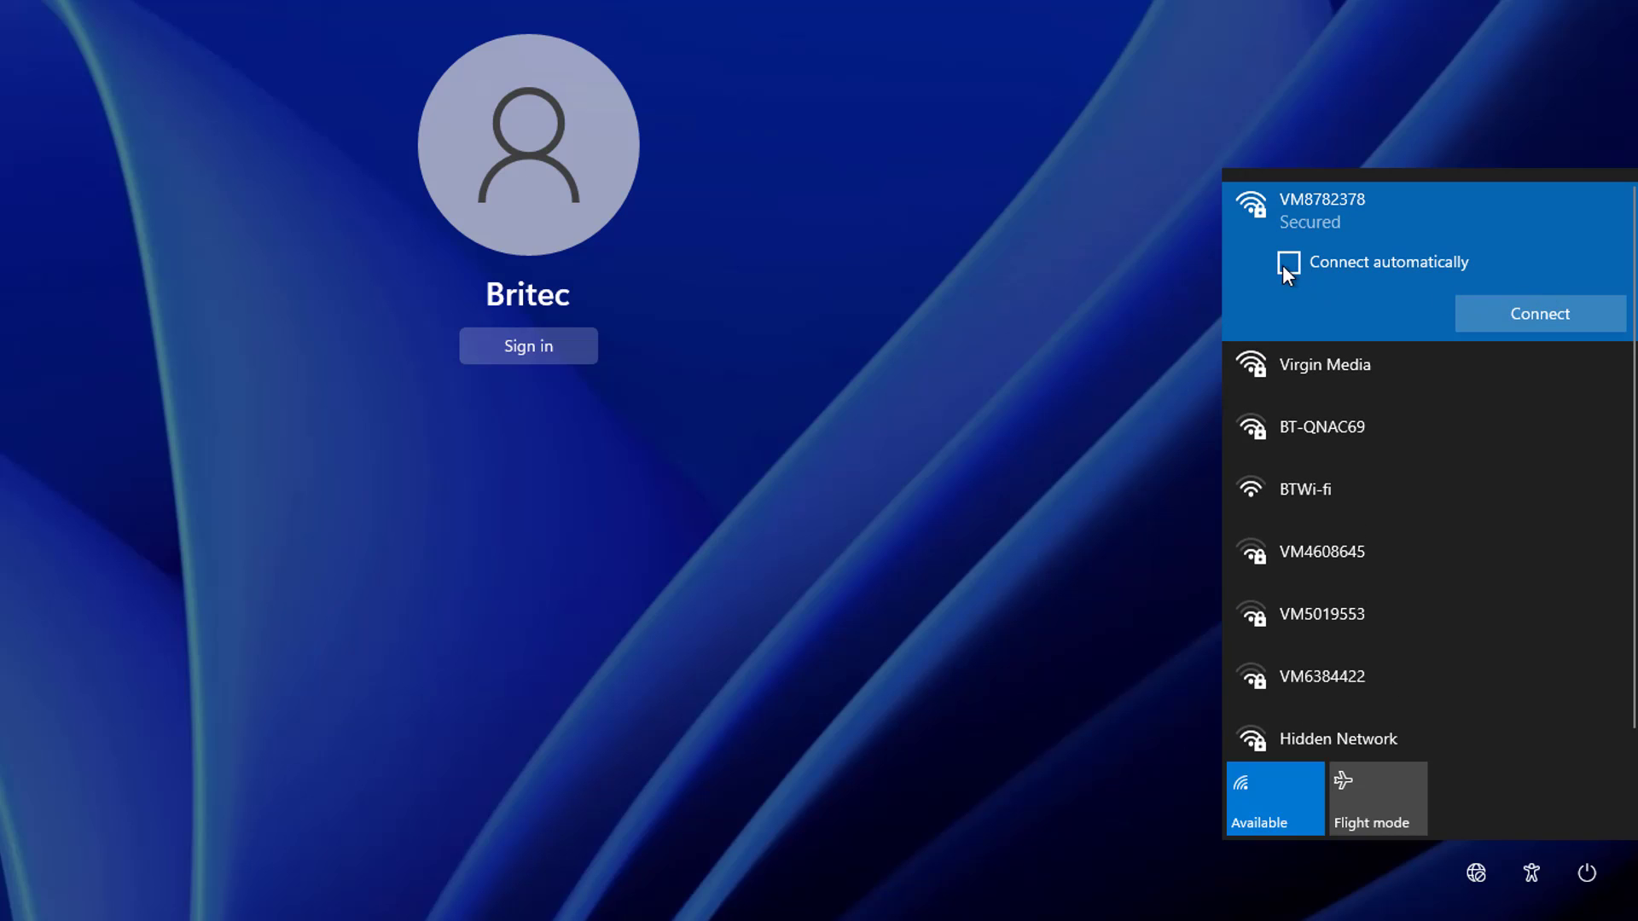
left_click(1532, 314)
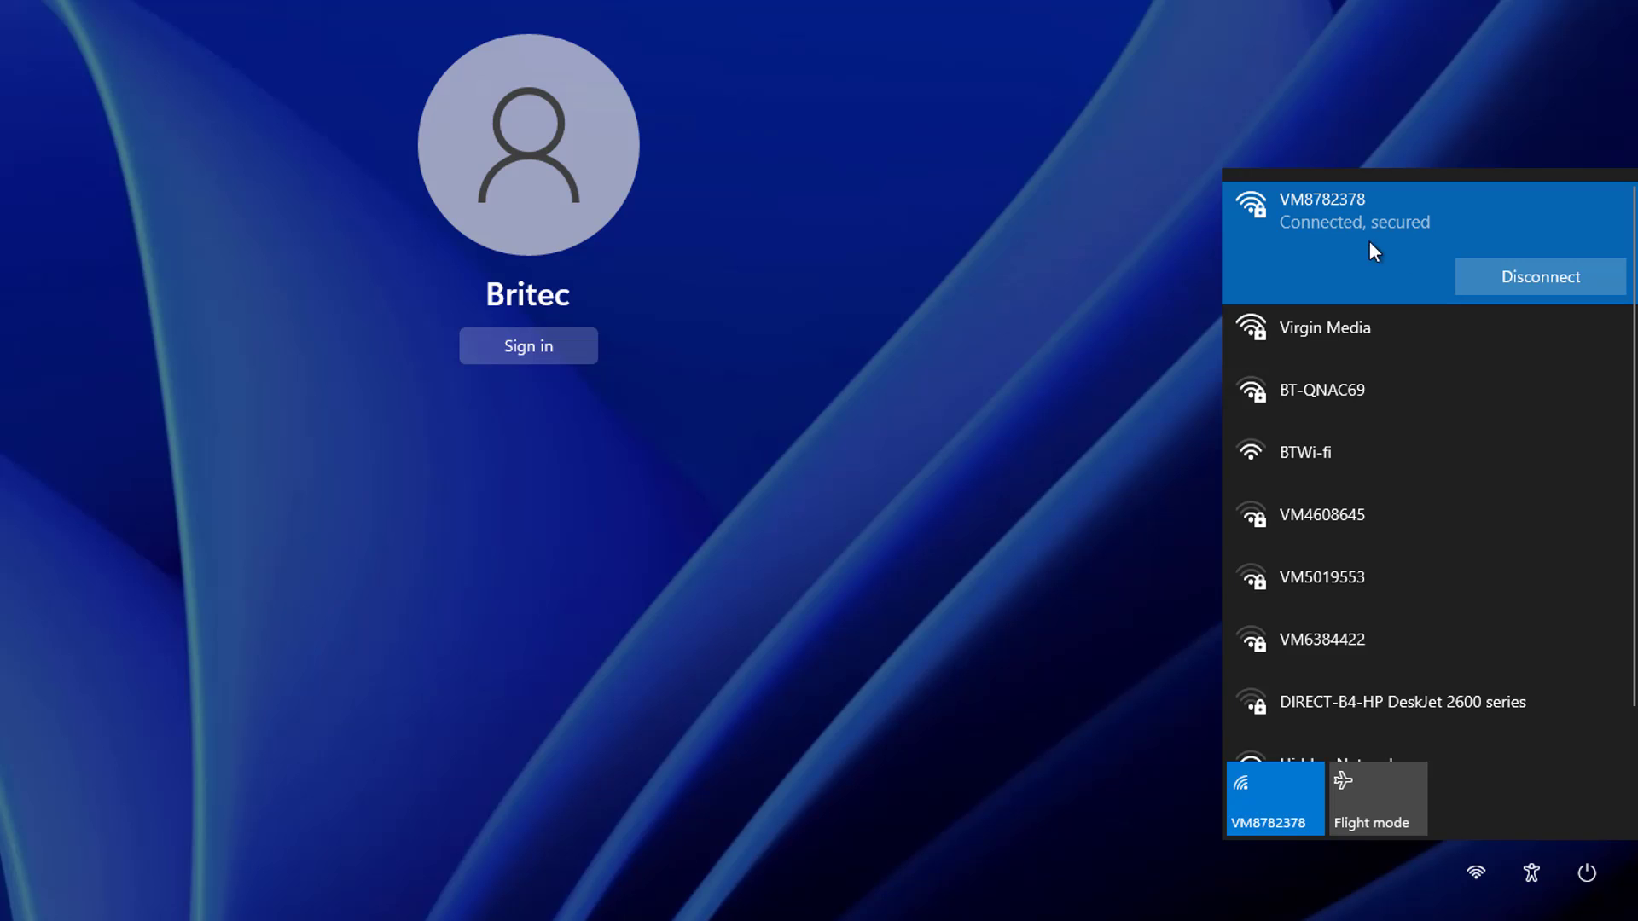
left_click(1136, 364)
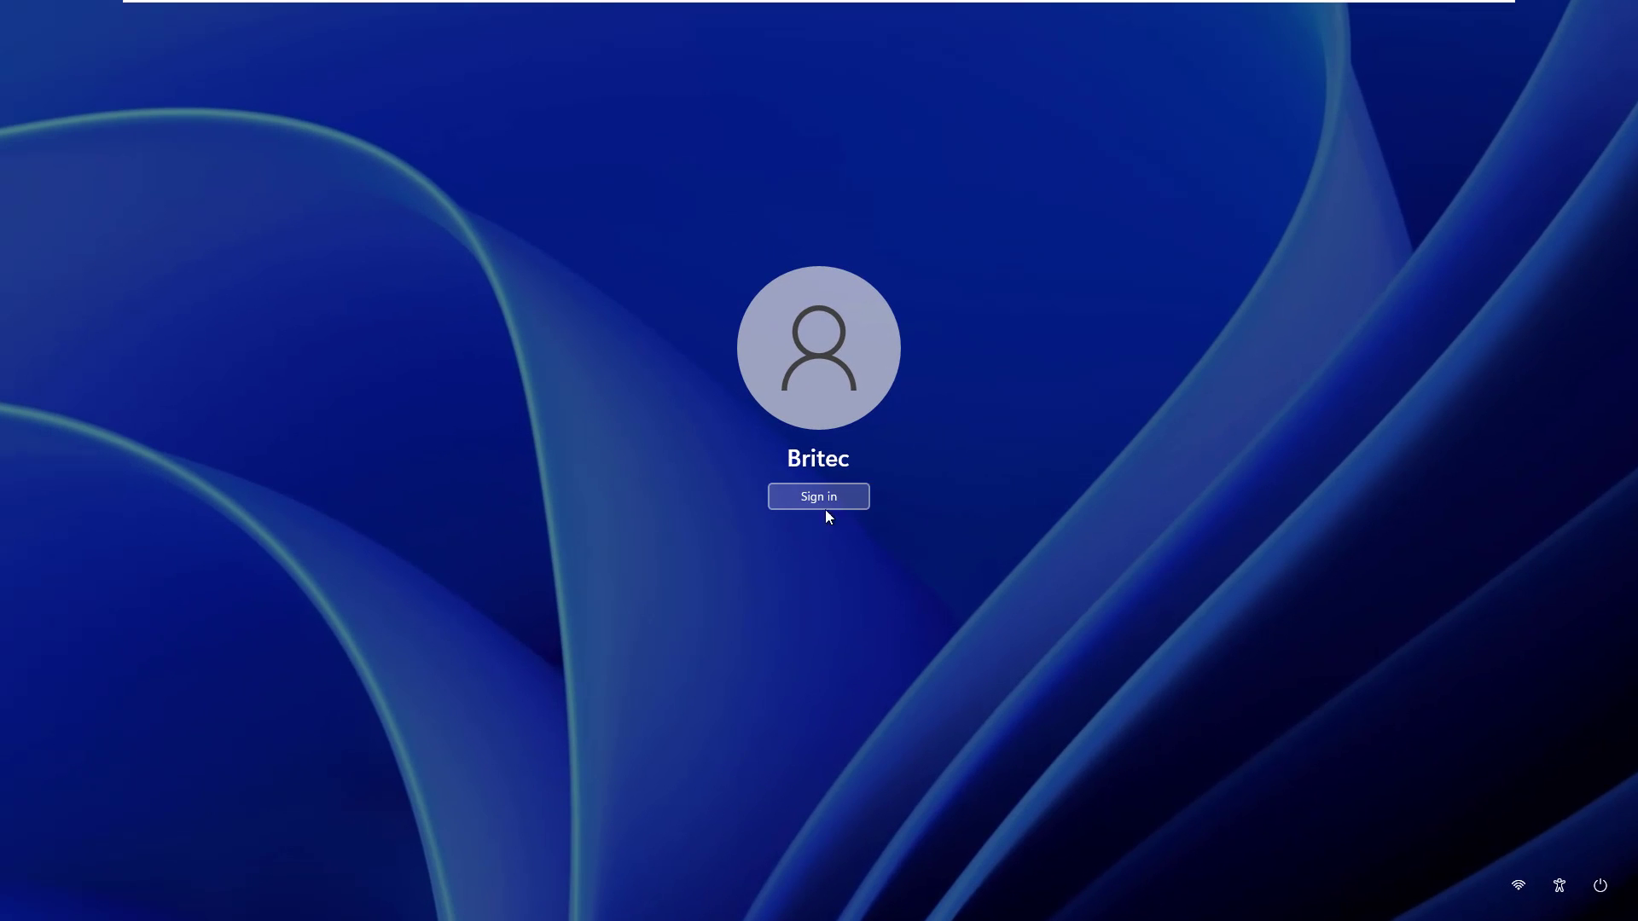
- Sign in from the lock screen to reach the Safe Mode desktop
left_click(816, 498)
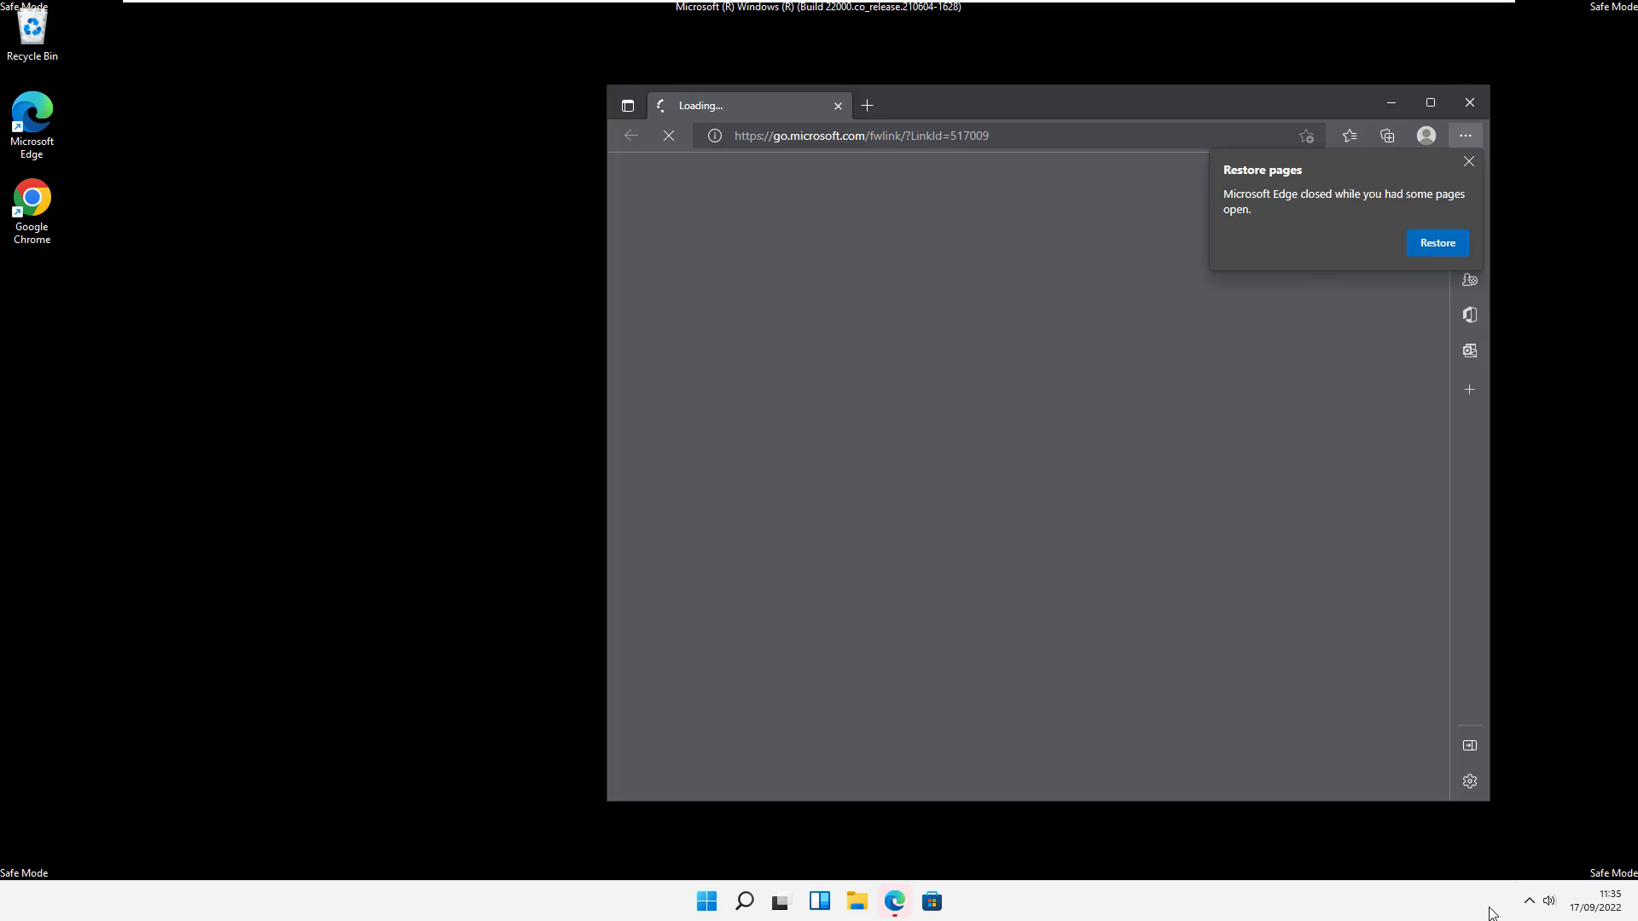
- Dismiss the restore-pages prompt and search Bing for 'google'
left_click_drag(985, 99, 746, 97)
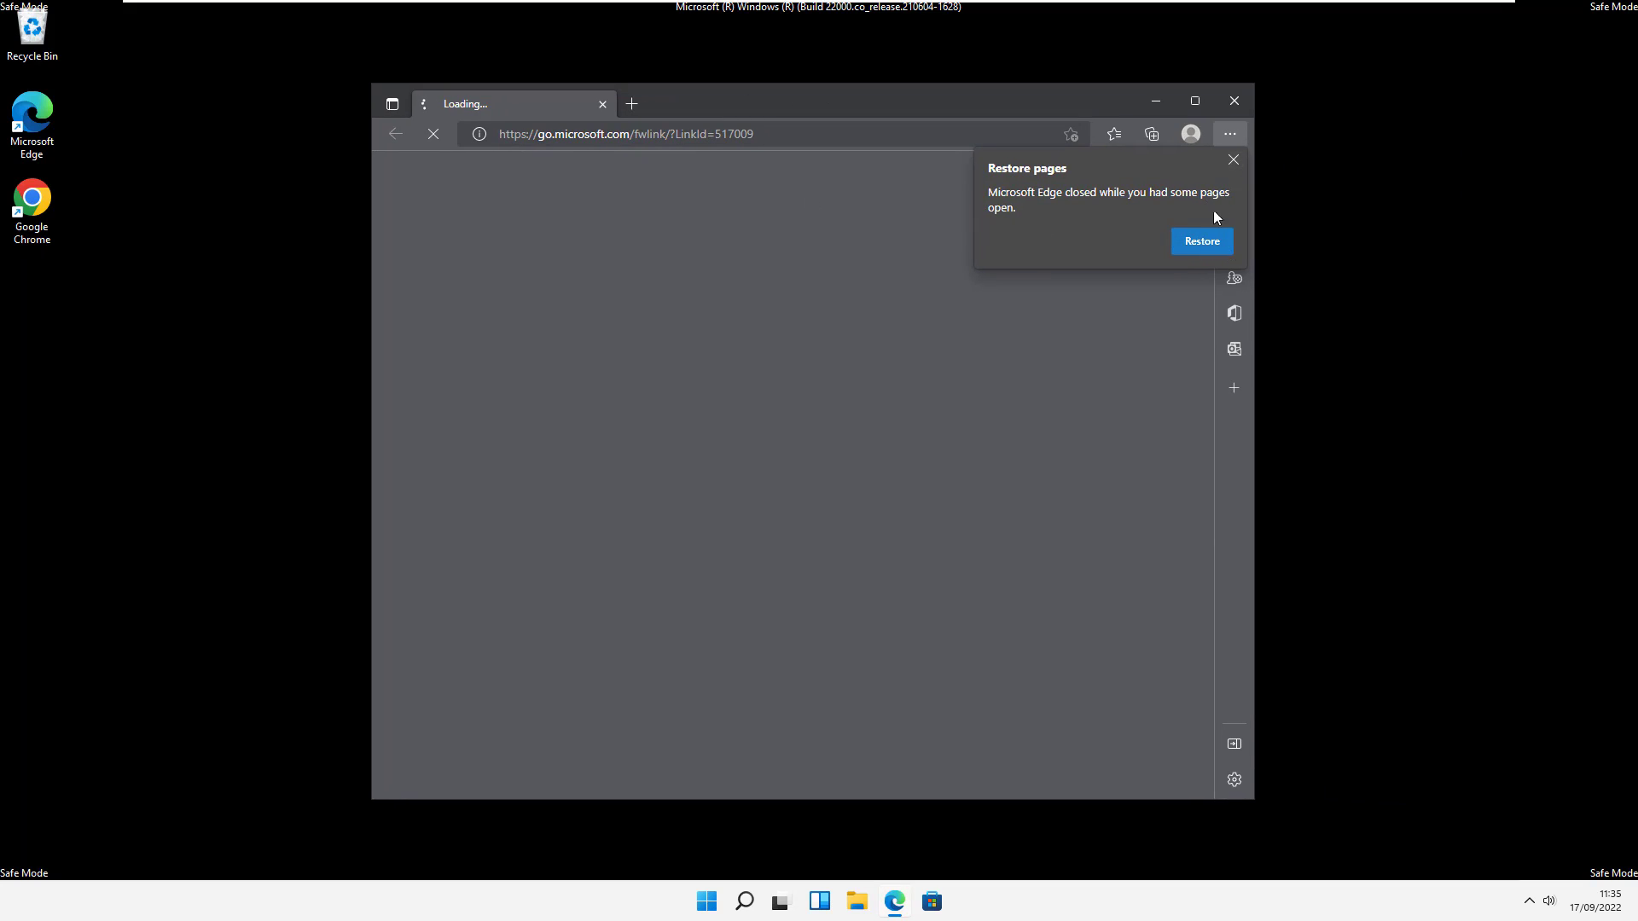
left_click(1234, 161)
left_click(664, 128)
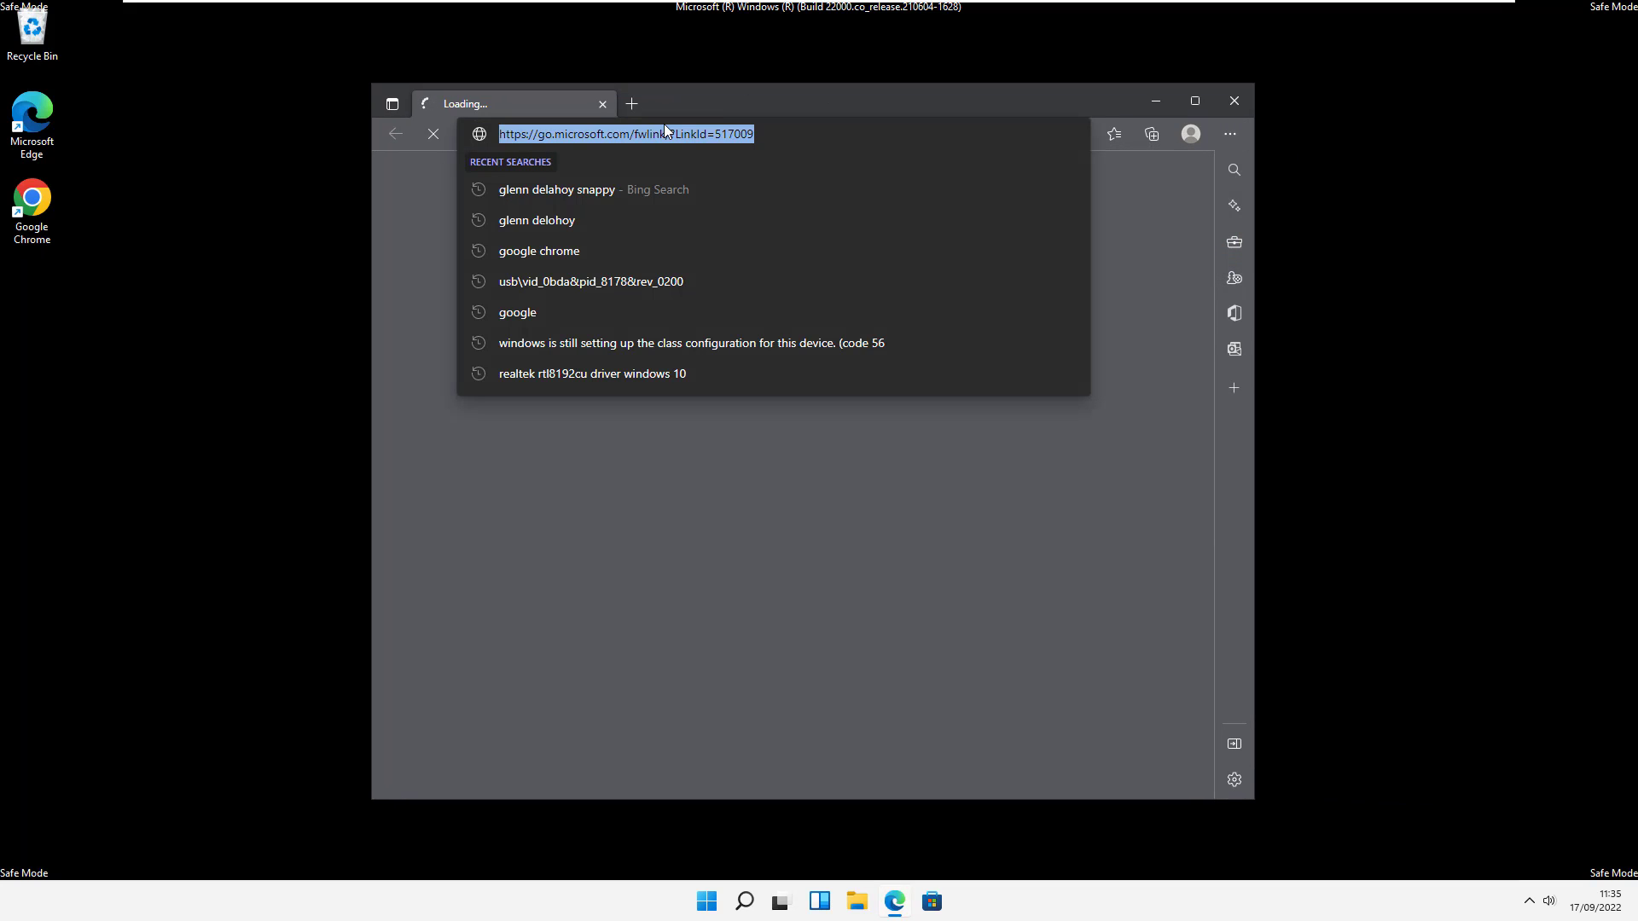
type("google")
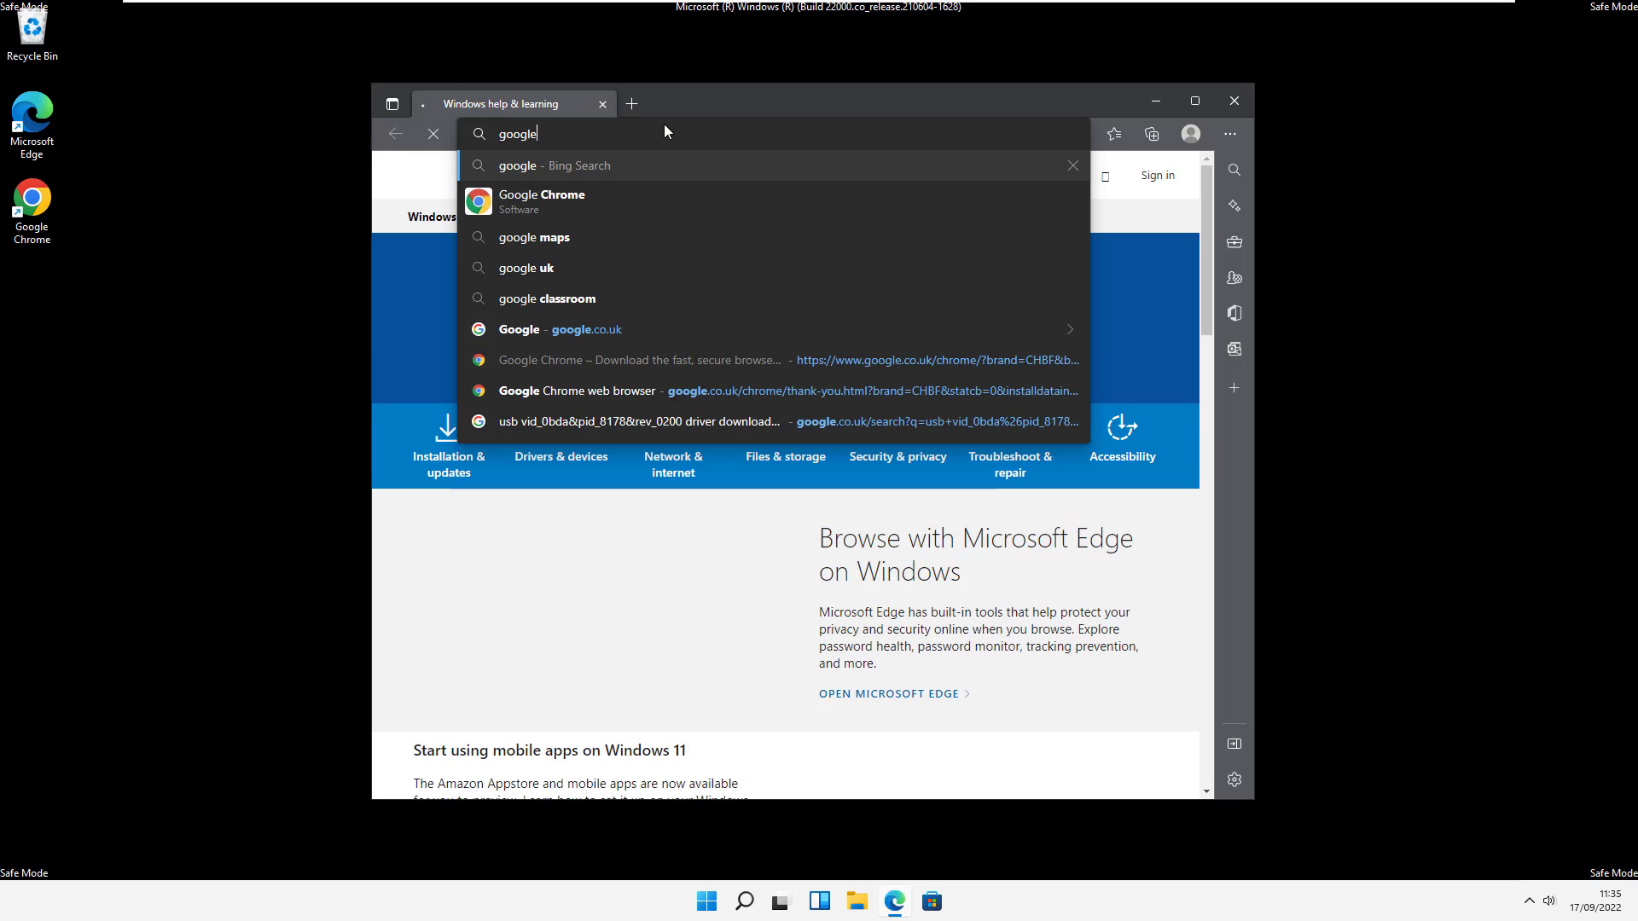
key("Return")
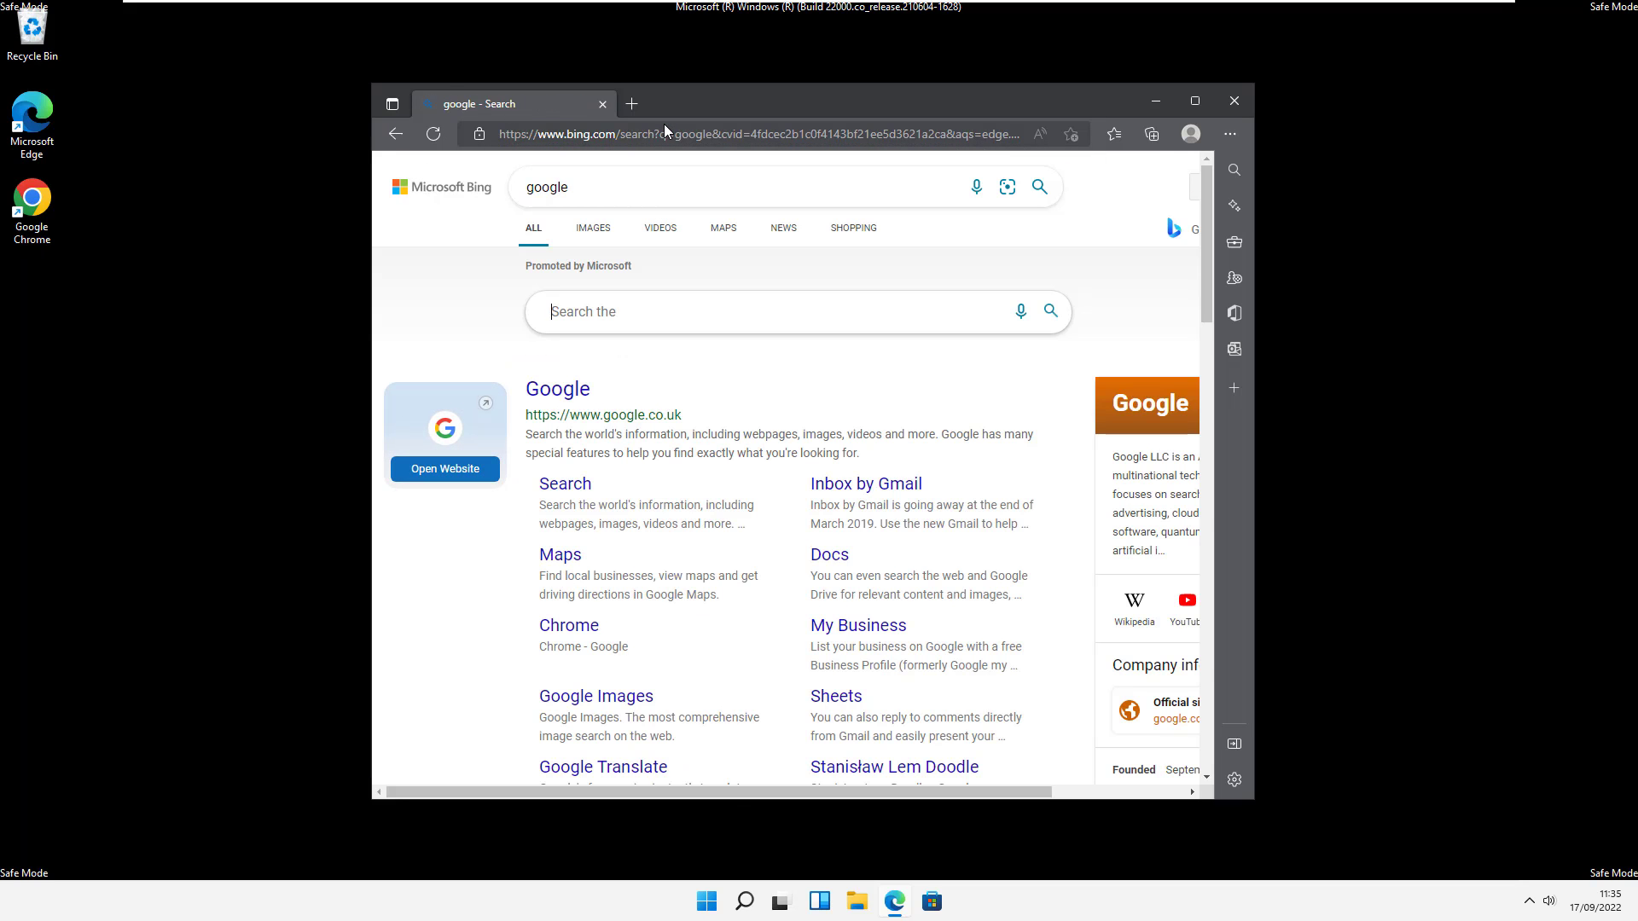
- Open Google, search for 'bbc', open BBC – Home, then close Edge
left_click(563, 394)
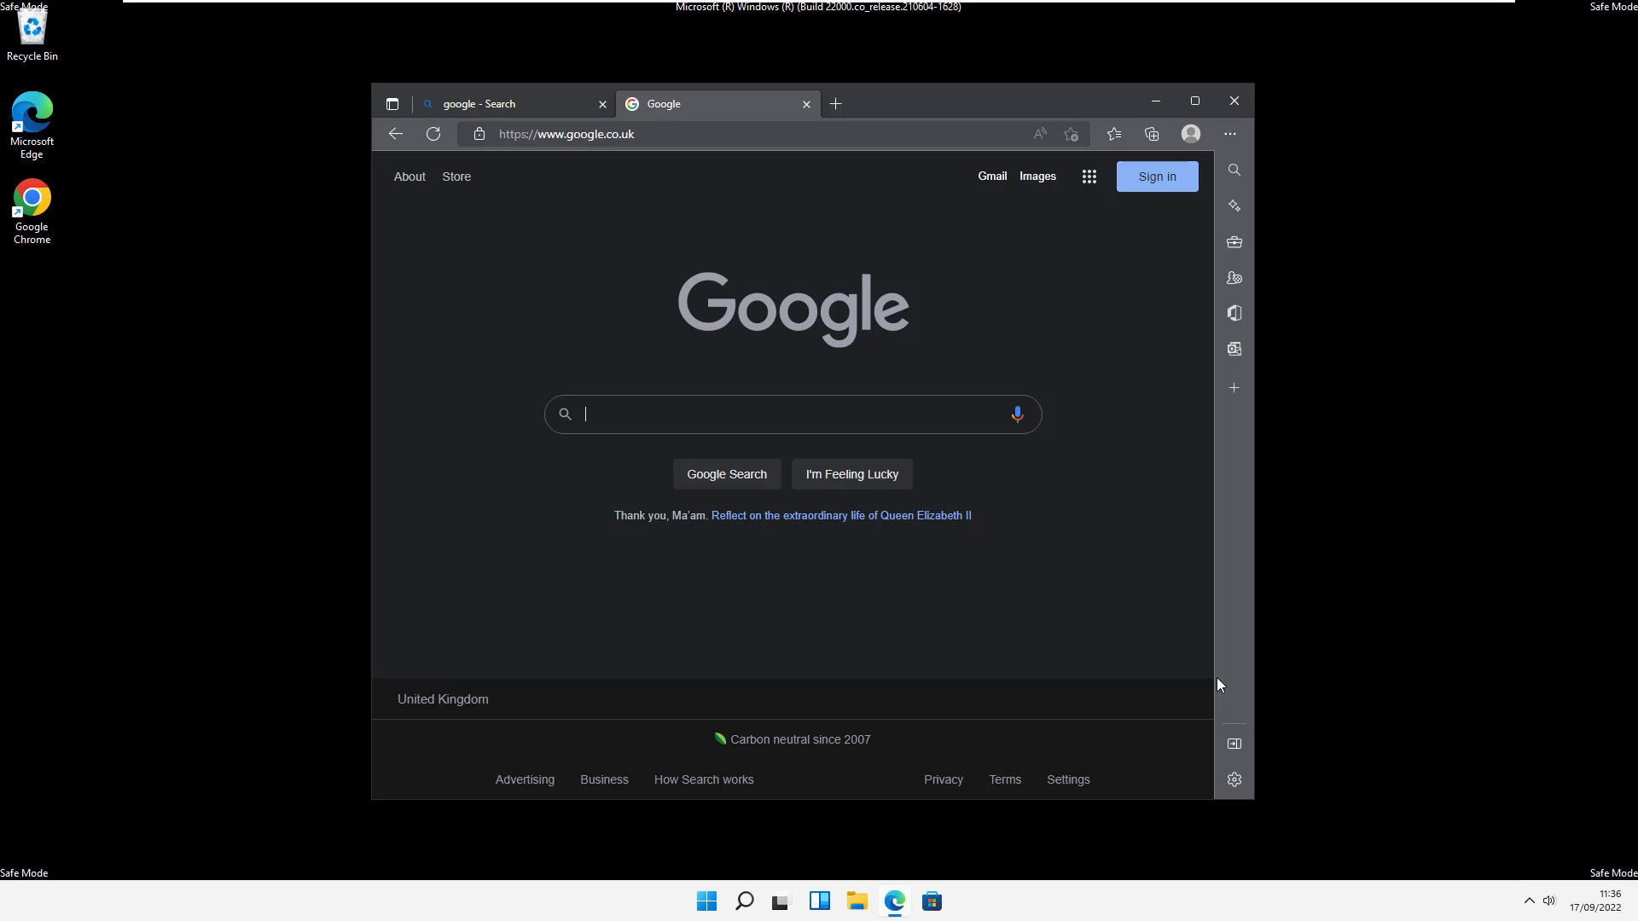
type("bbc")
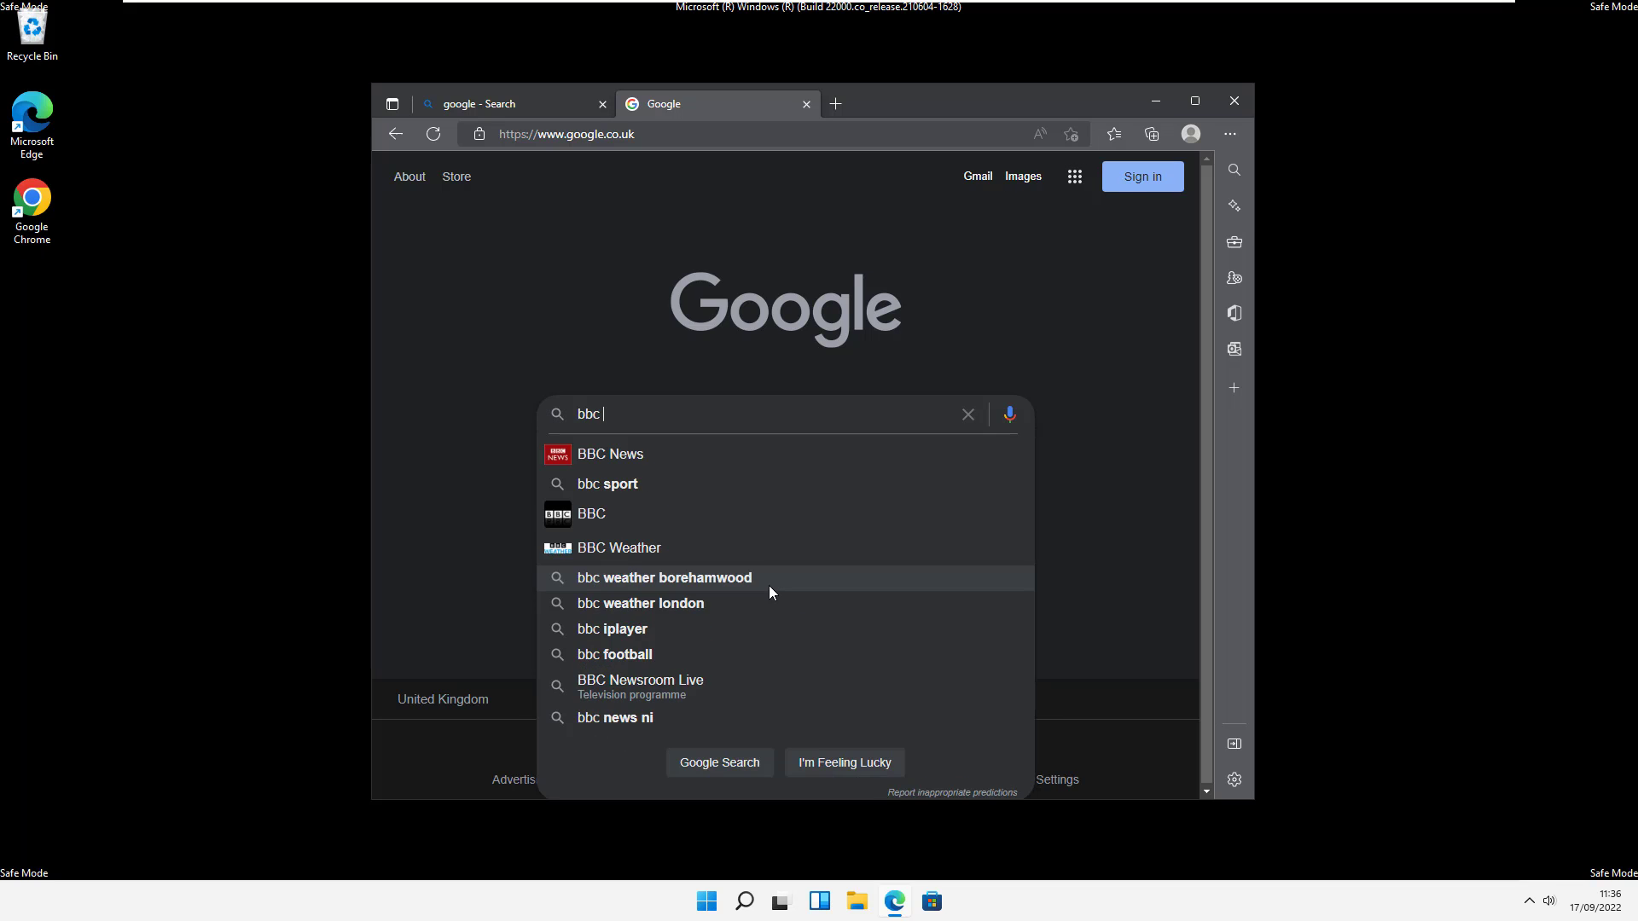
key("Return")
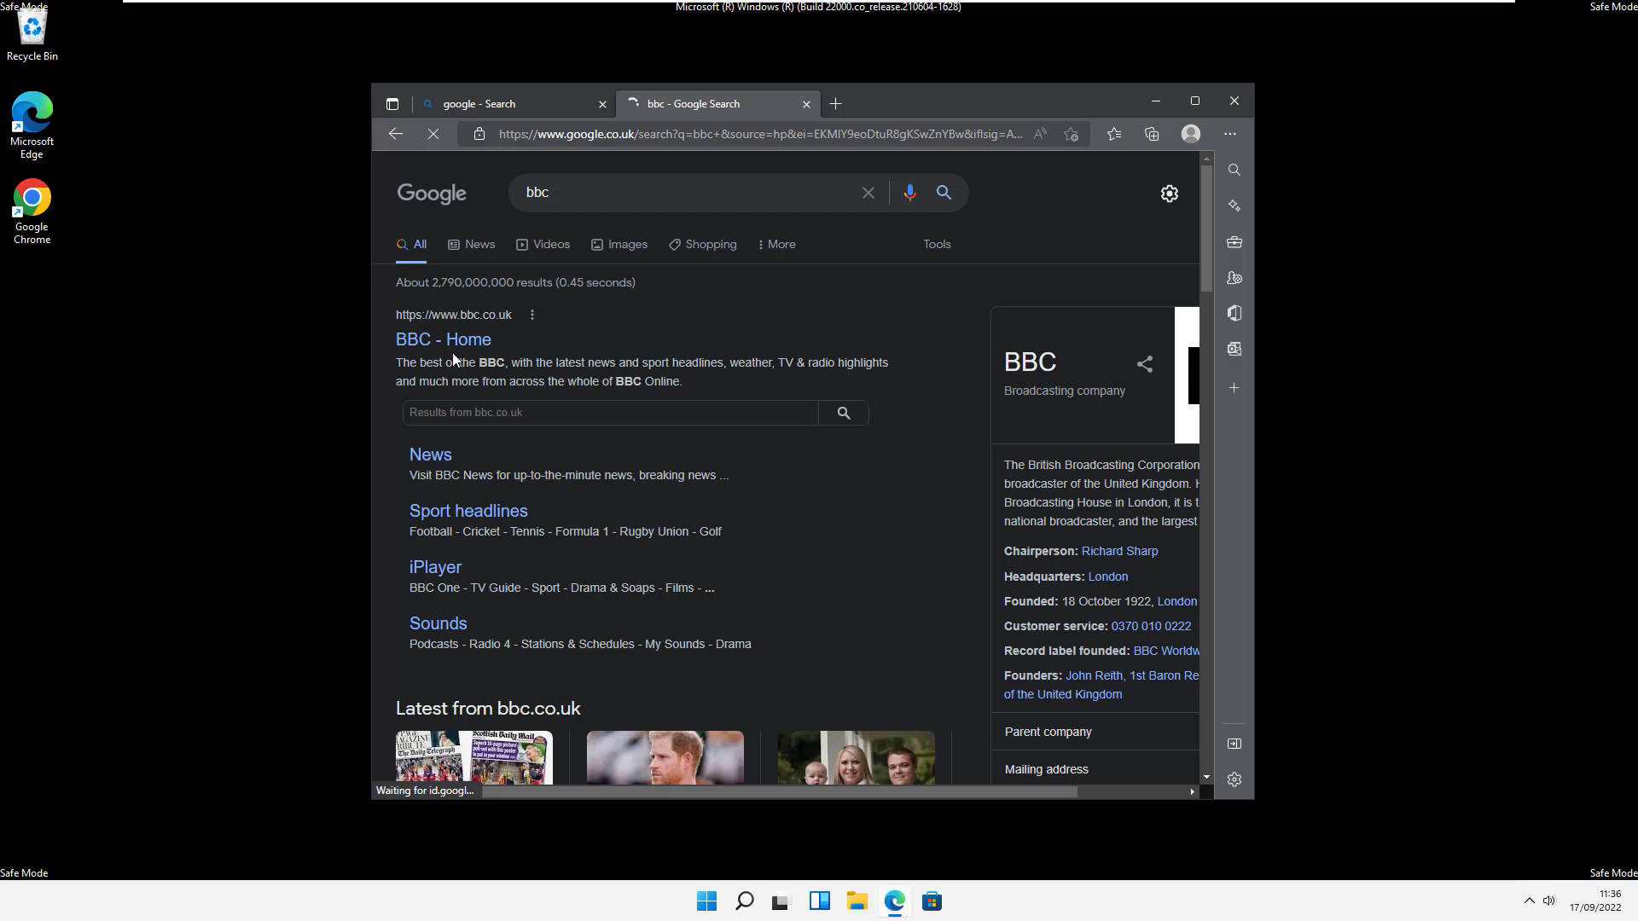
left_click(451, 350)
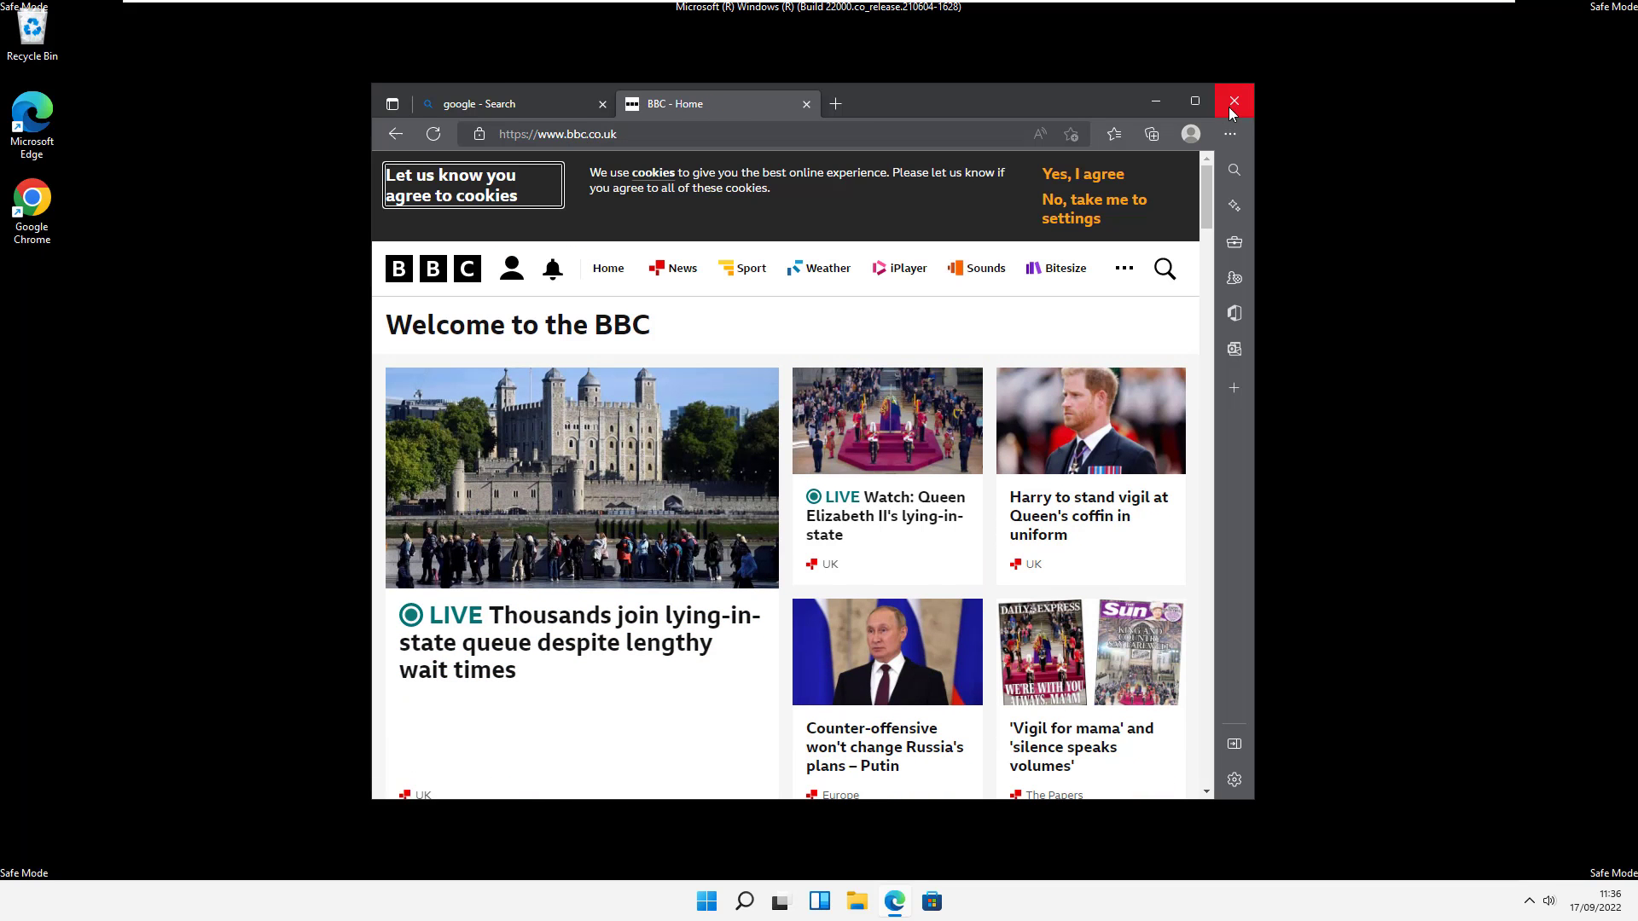
left_click(1232, 103)
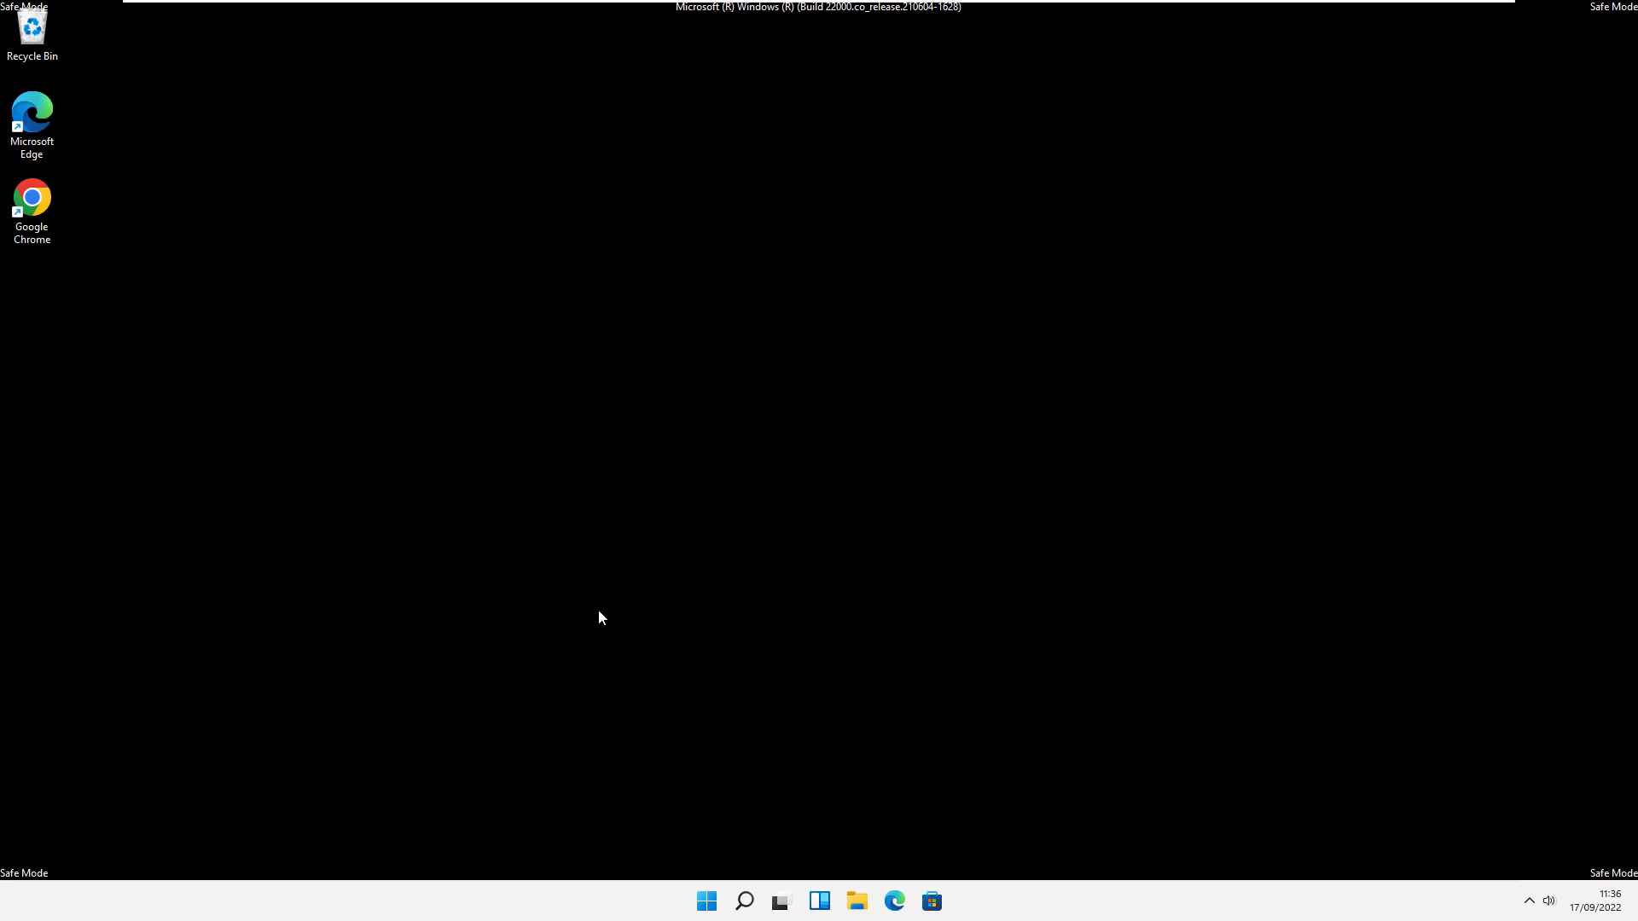
- Sign out through the Start button's Shut down or sign out > Sign out menu
left_click(1530, 903)
left_click(1530, 904)
right_click(710, 899)
mouse_move(716, 836)
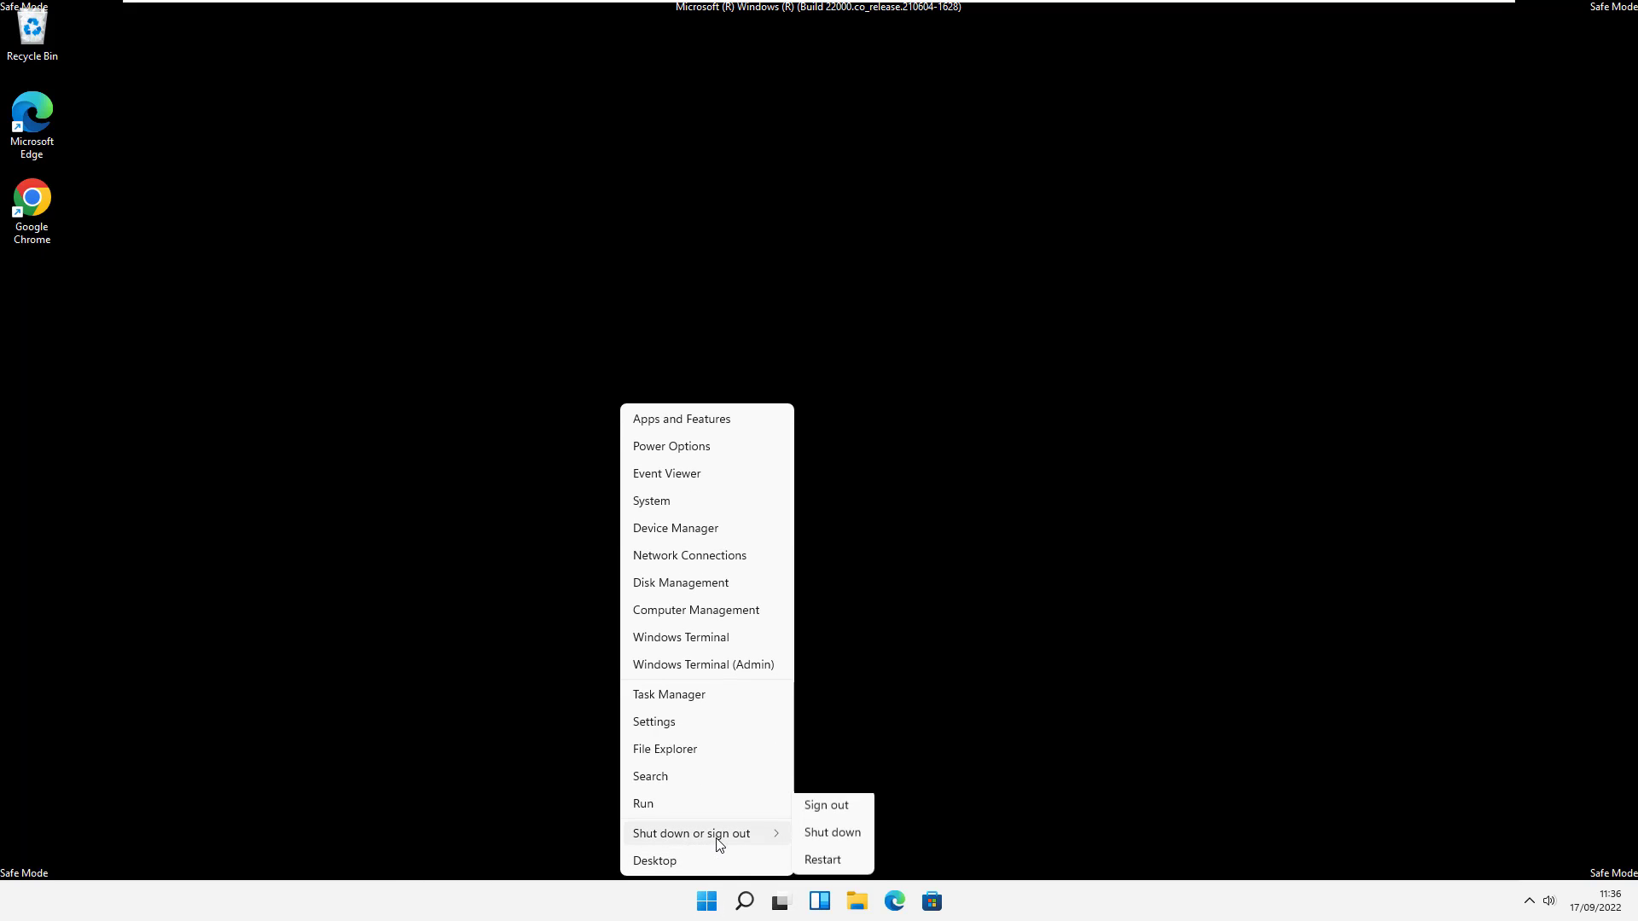
left_click(849, 811)
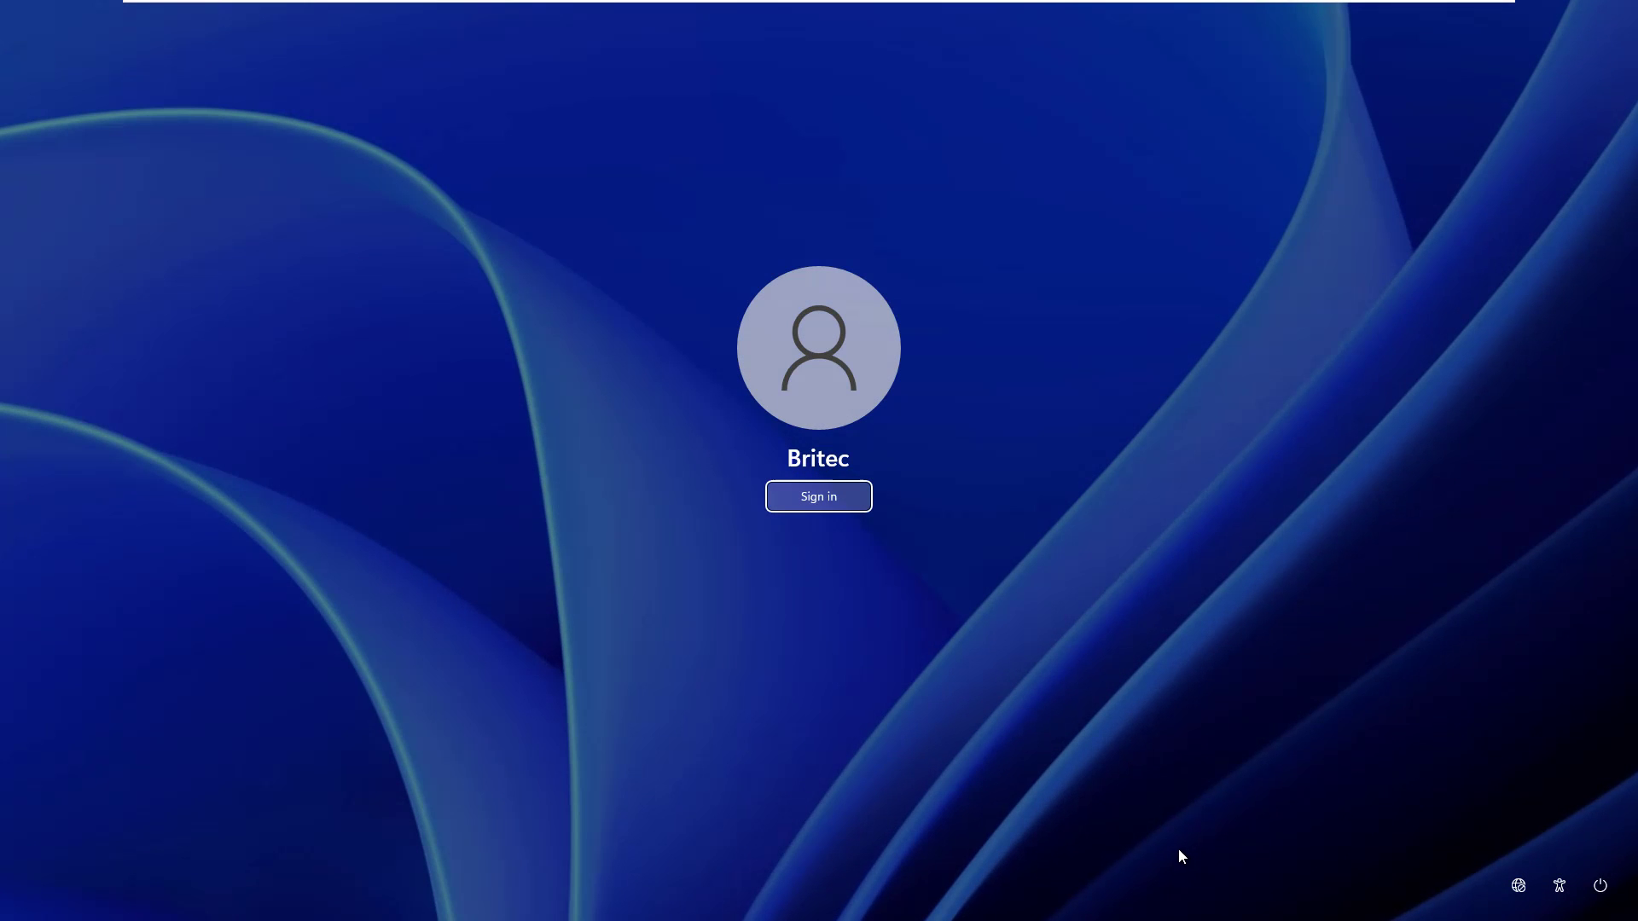
- Reconnect to VM8782378 with Connect automatically ticked, then sign in to the account
left_click(1517, 890)
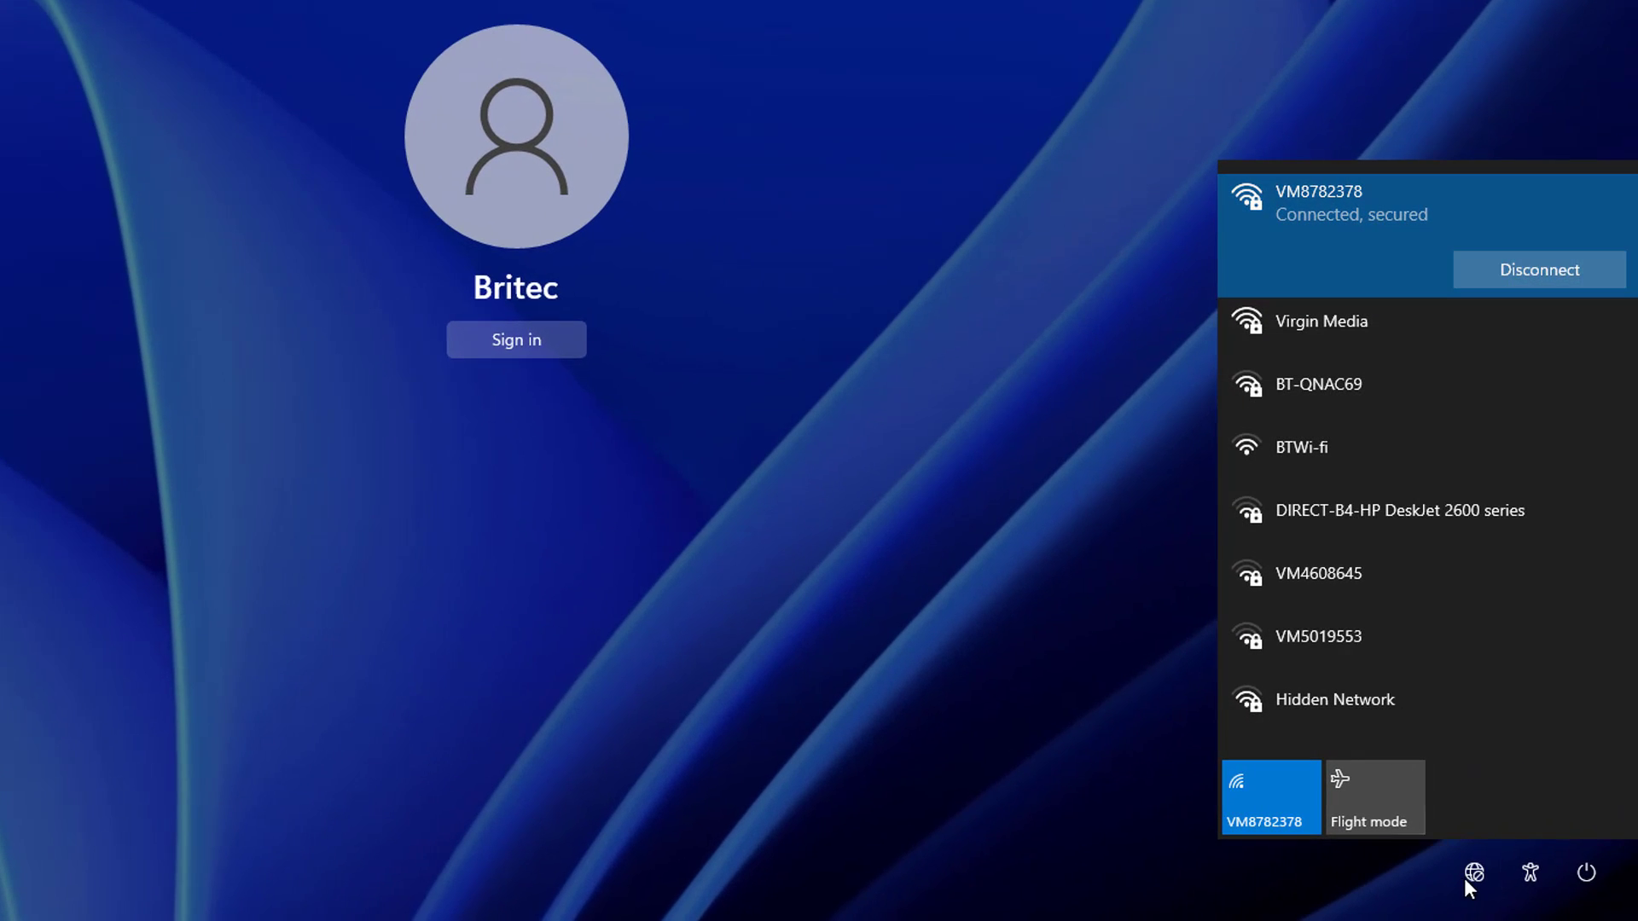
left_click(1530, 273)
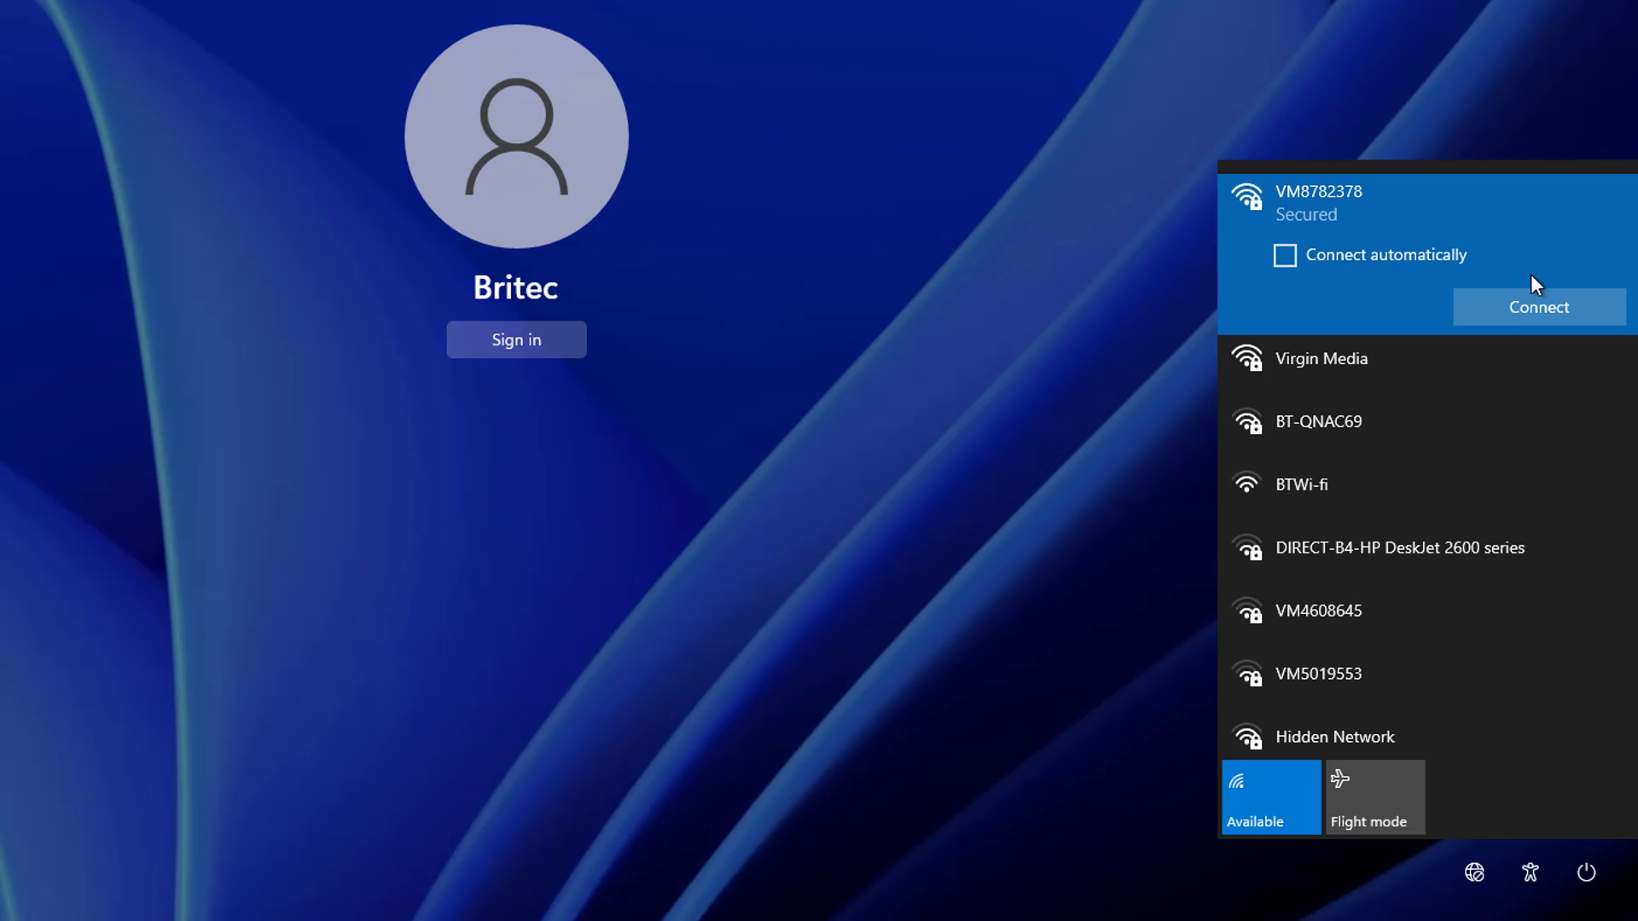
left_click(1323, 254)
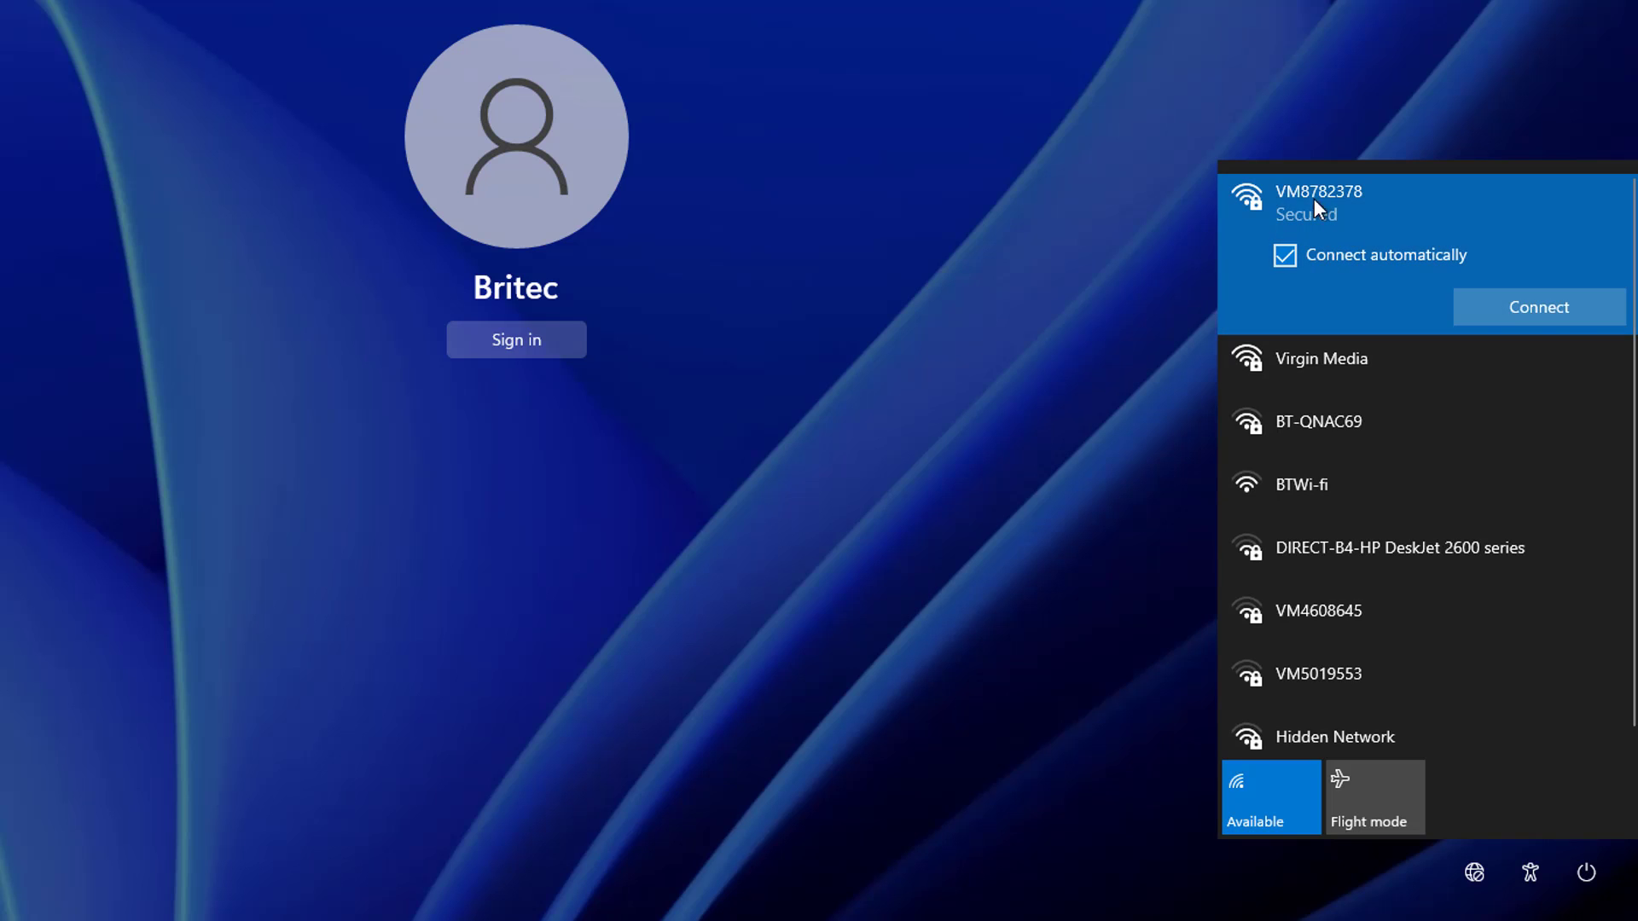
left_click(1549, 311)
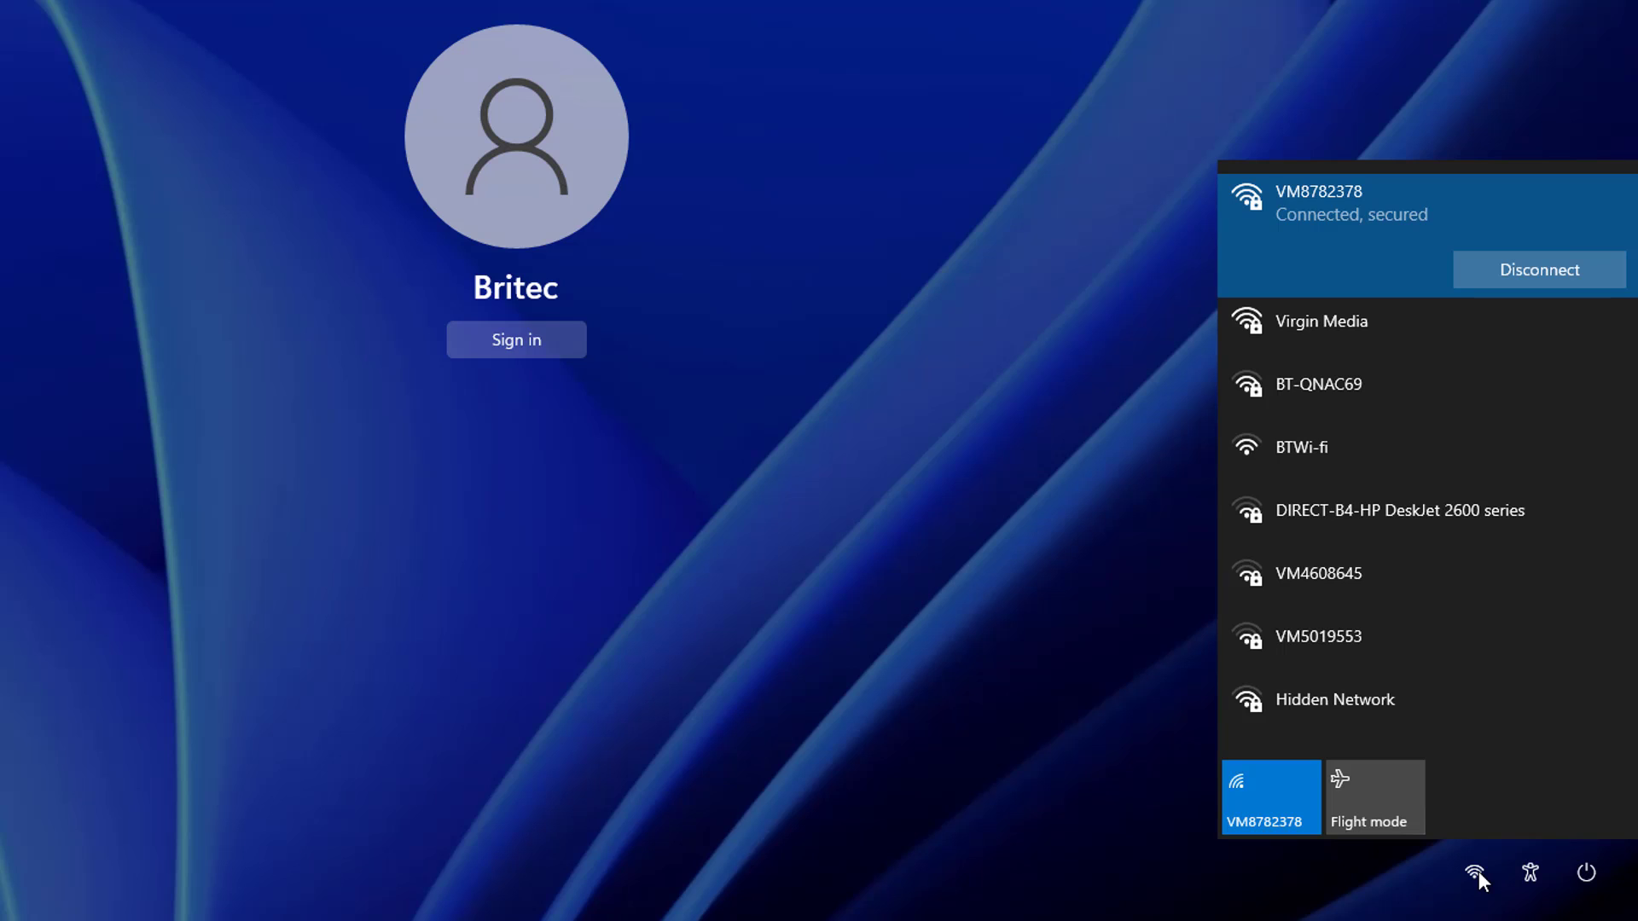
left_click(1410, 883)
left_click(538, 339)
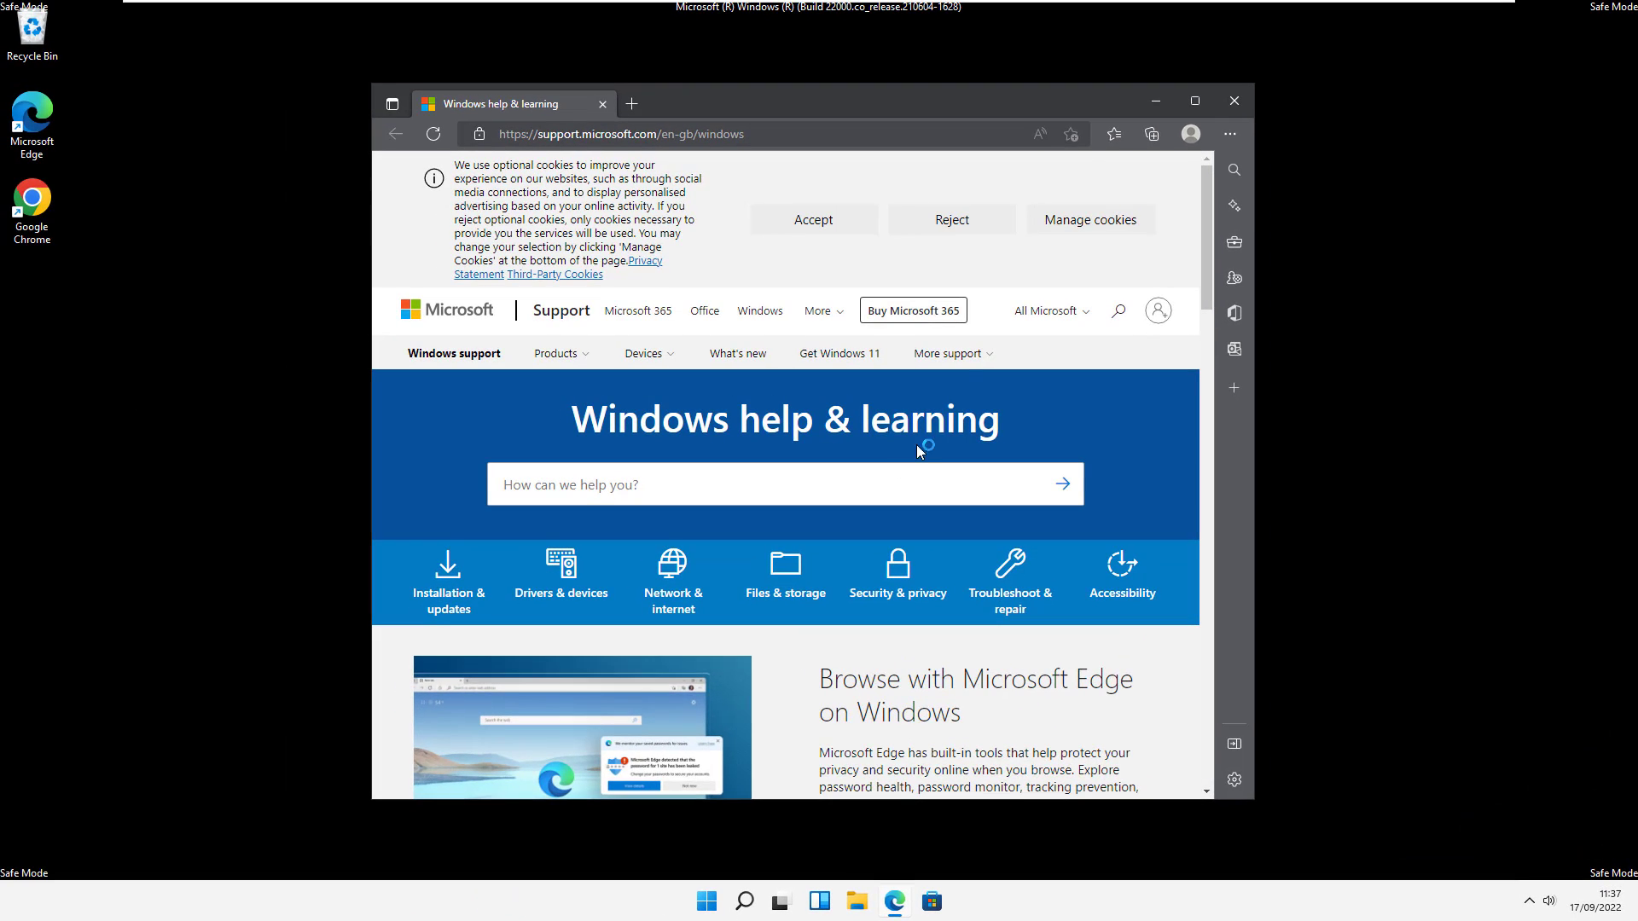
- Close Edge after the Windows help & learning support page loads
left_click(1242, 99)
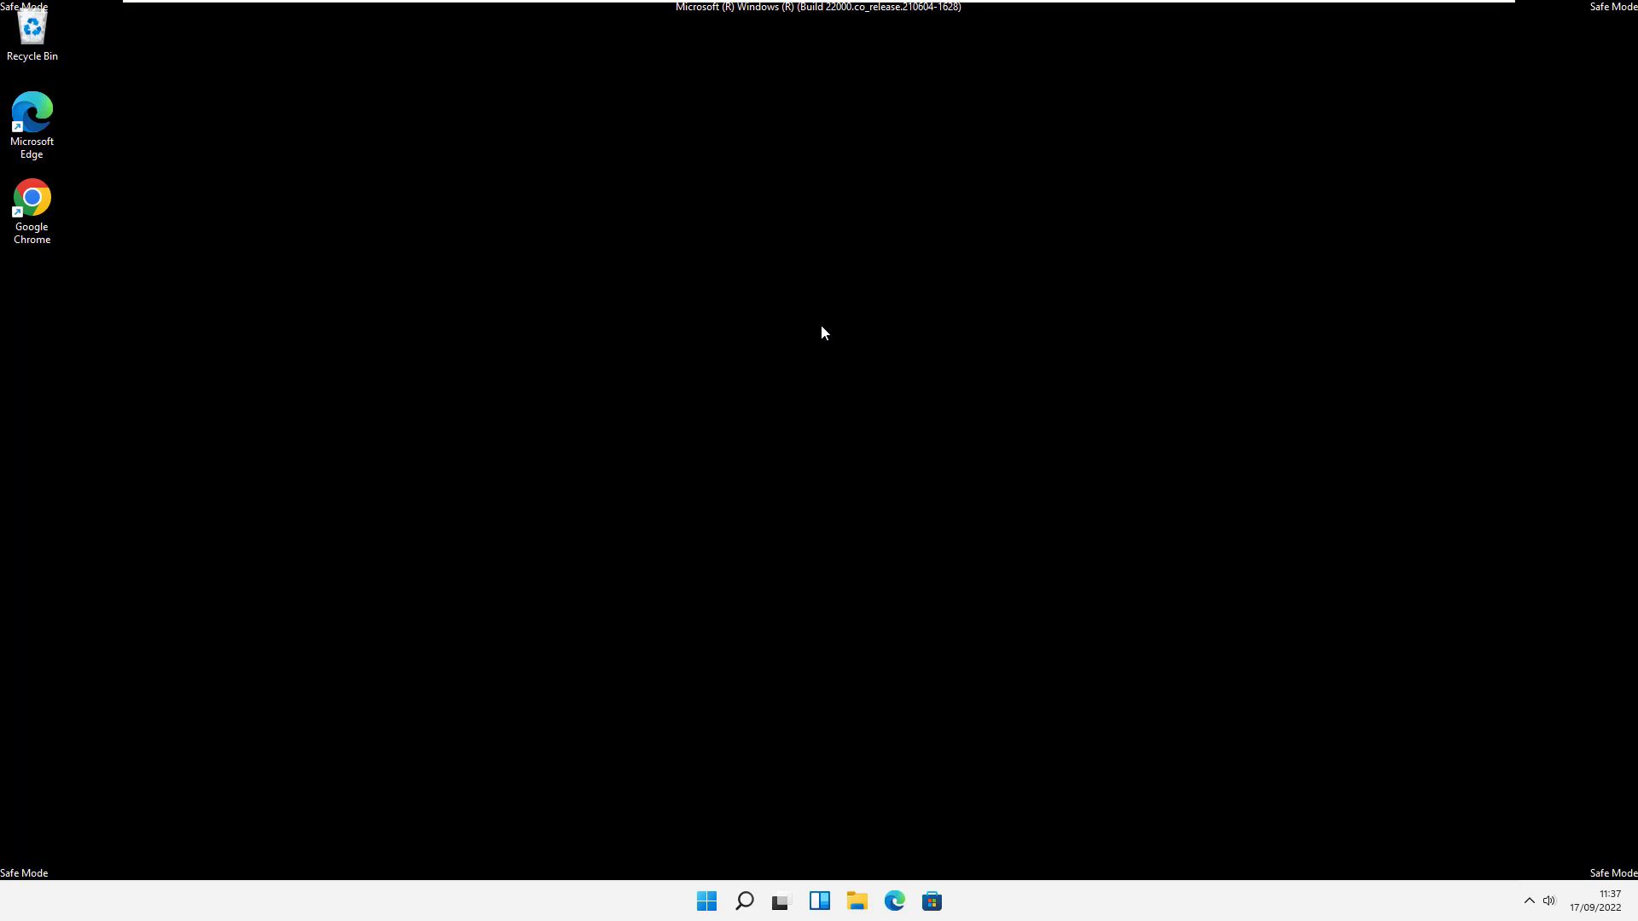